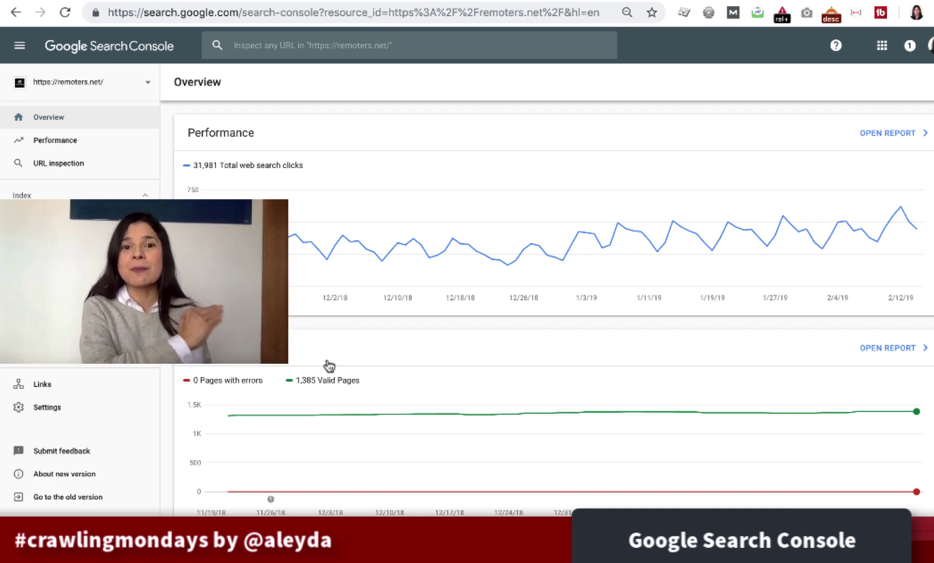
scroll(596, 234, "down", 3)
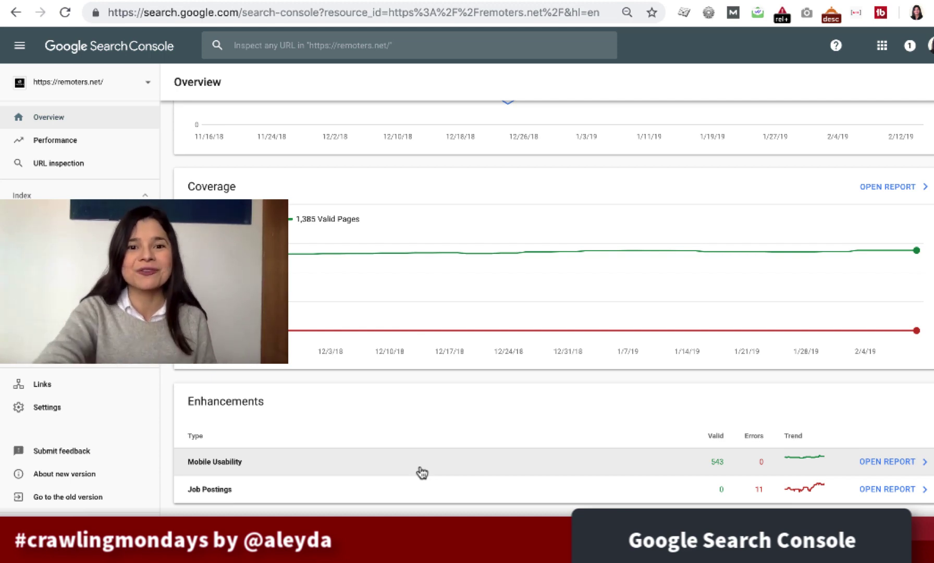
scroll(413, 327, "up", 3)
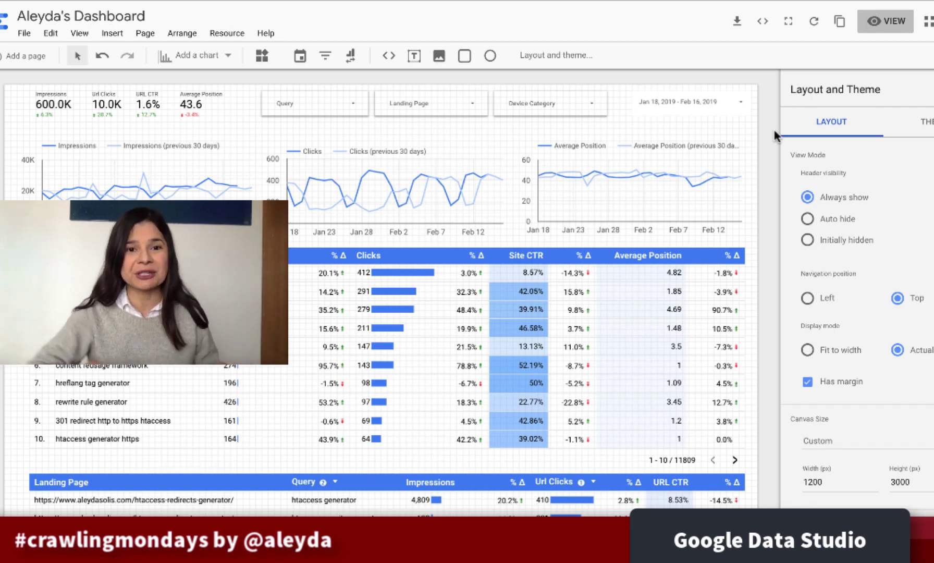
Examine the dashboard's scorecards, trend charts, and query and landing page tables down to the users and sessions data.
scroll(381, 292, "down", 9)
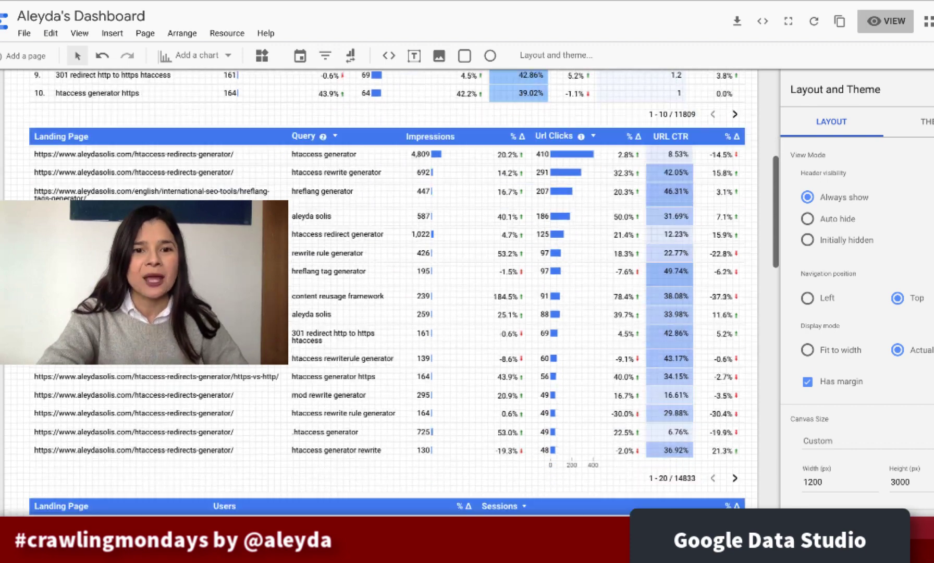
scroll(381, 292, "up", 7)
scroll(162, 152, "up", 2)
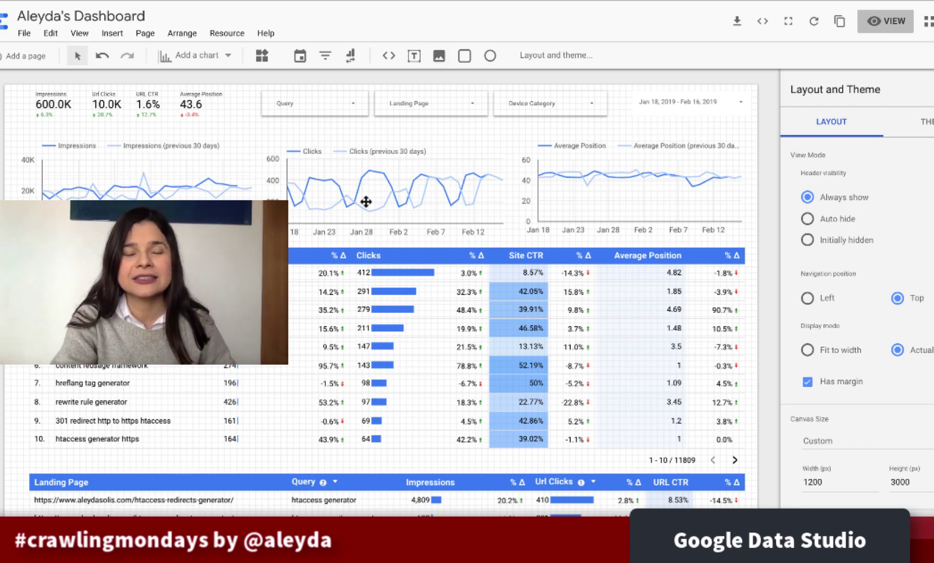
scroll(366, 201, "down", 1)
scroll(365, 201, "up", 1)
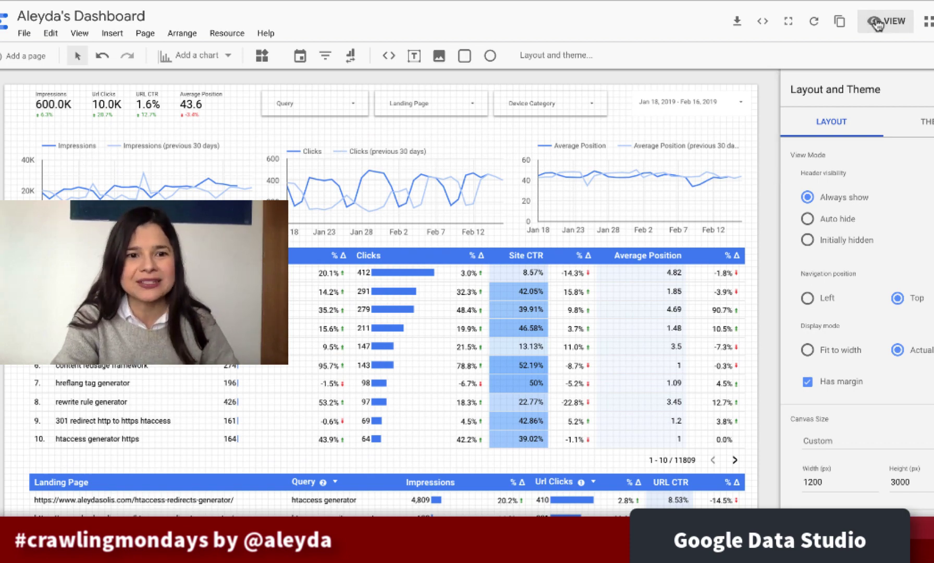
scroll(164, 494, "down", 2)
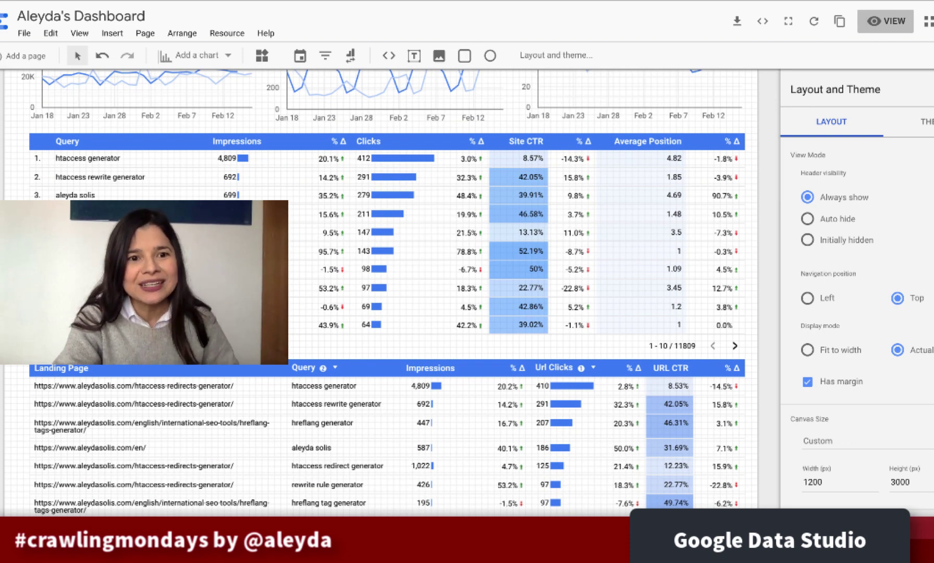
scroll(385, 292, "down", 1)
scroll(385, 291, "up", 2)
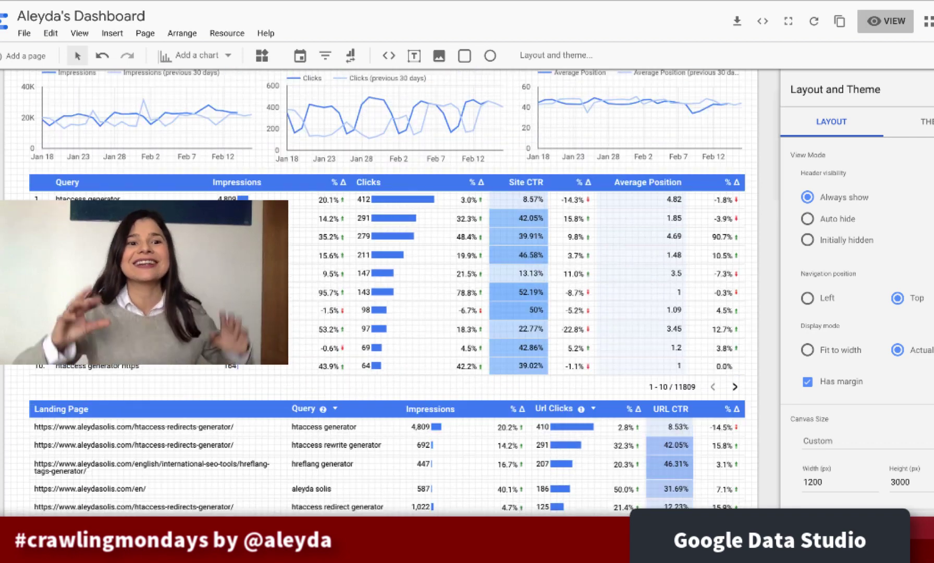
scroll(385, 291, "down", 5)
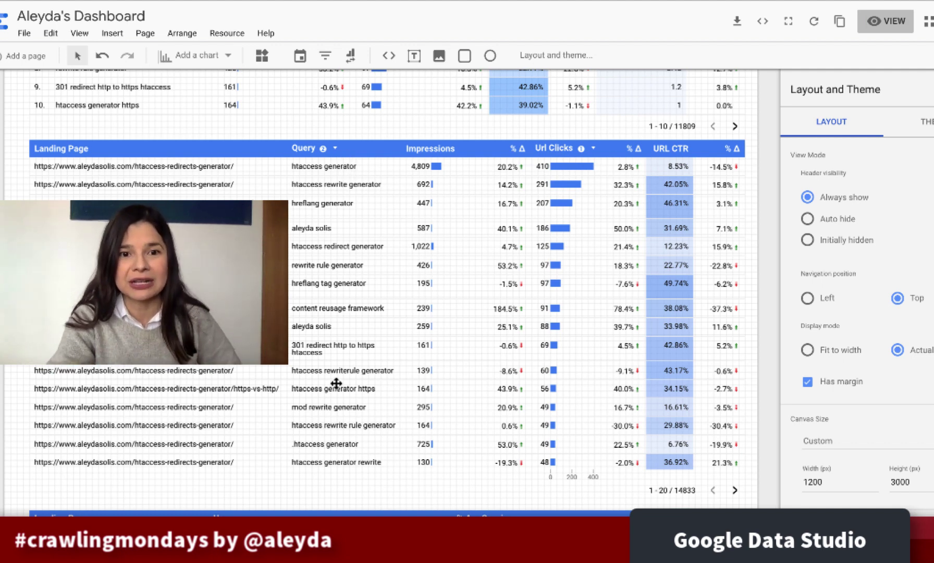
scroll(492, 341, "down", 4)
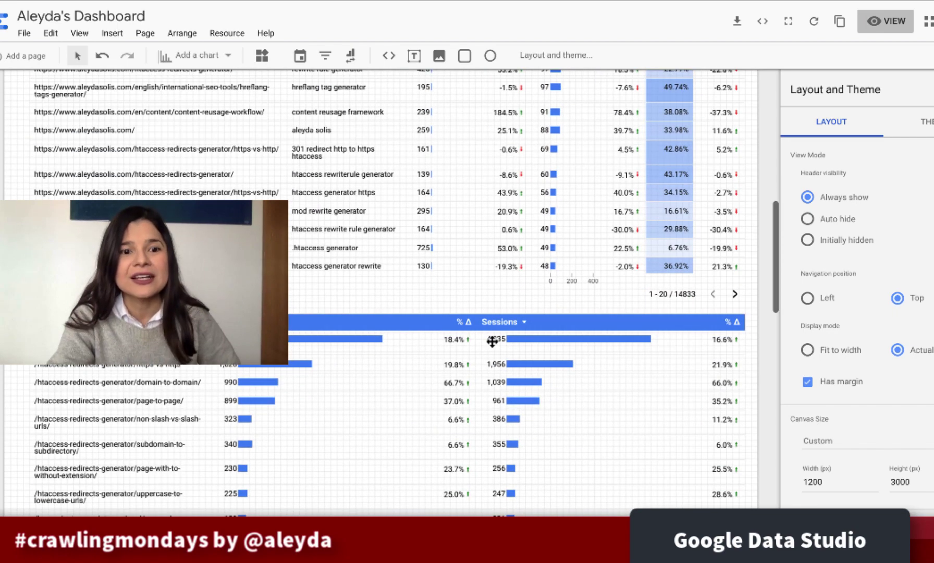
scroll(491, 341, "up", 12)
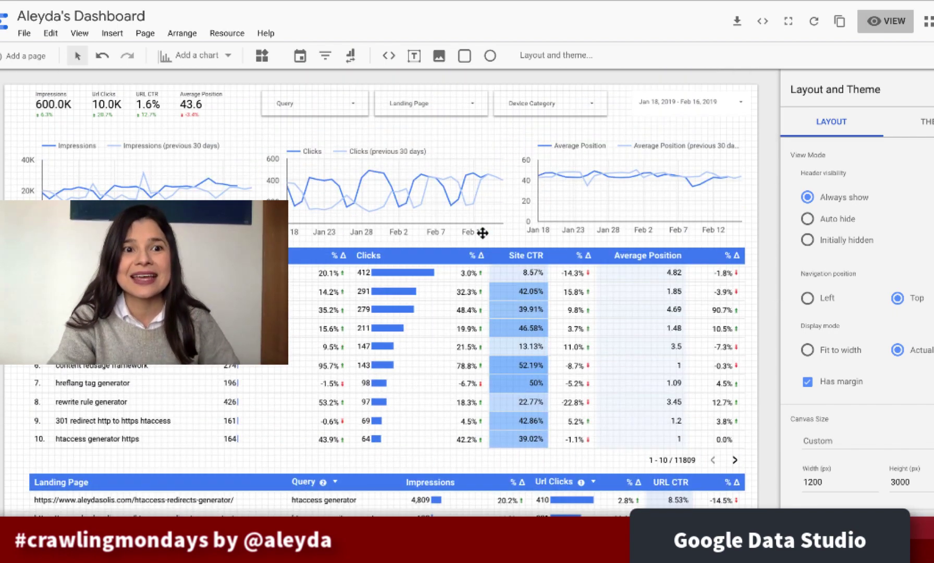
Add the Bounce Rate metric to the landing page table that shows Users and Sessions.
scroll(358, 267, "down", 14)
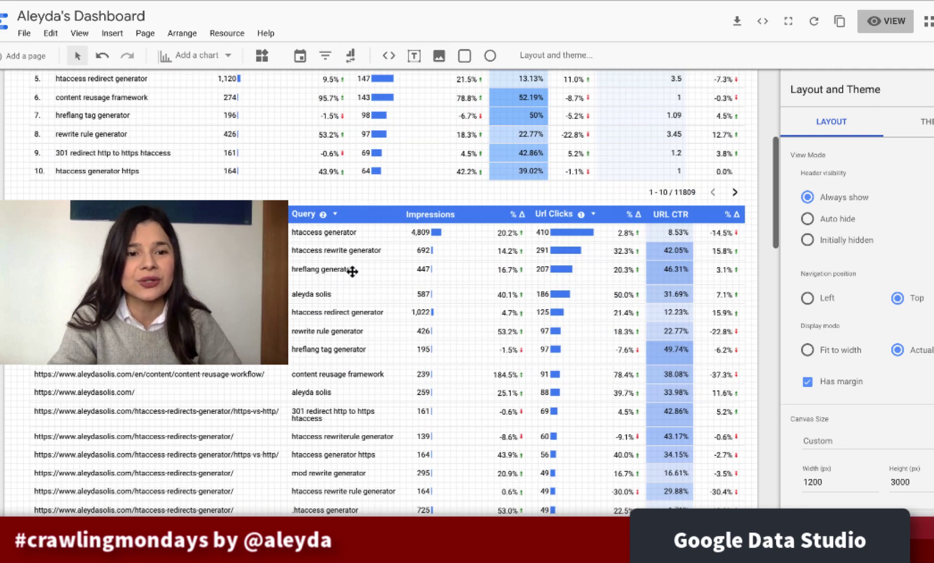
left_click(204, 182)
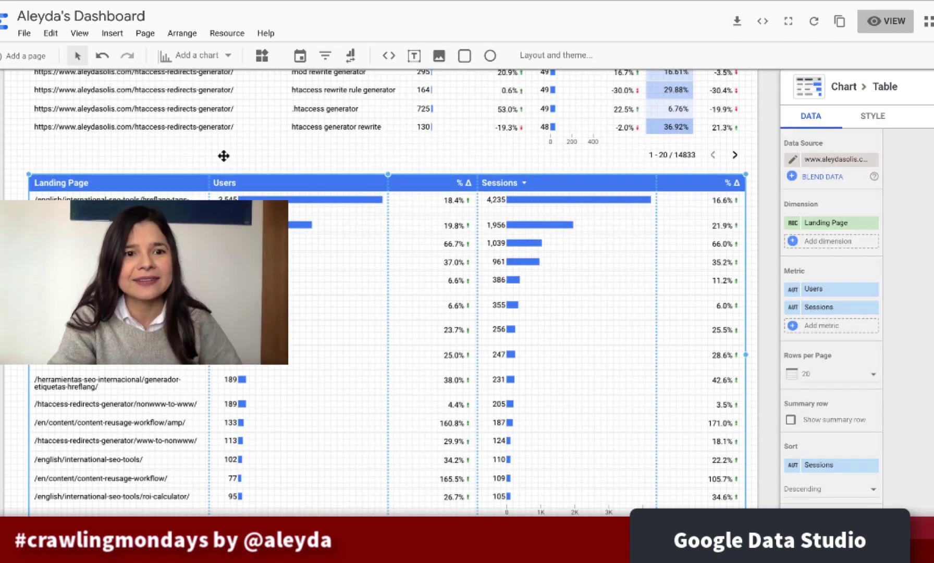
left_click(828, 327)
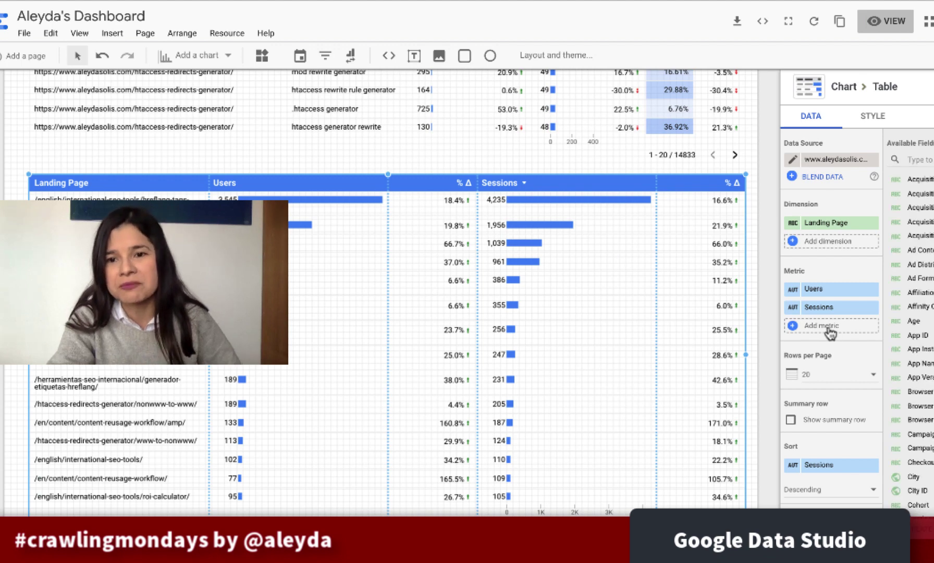
left_click(829, 328)
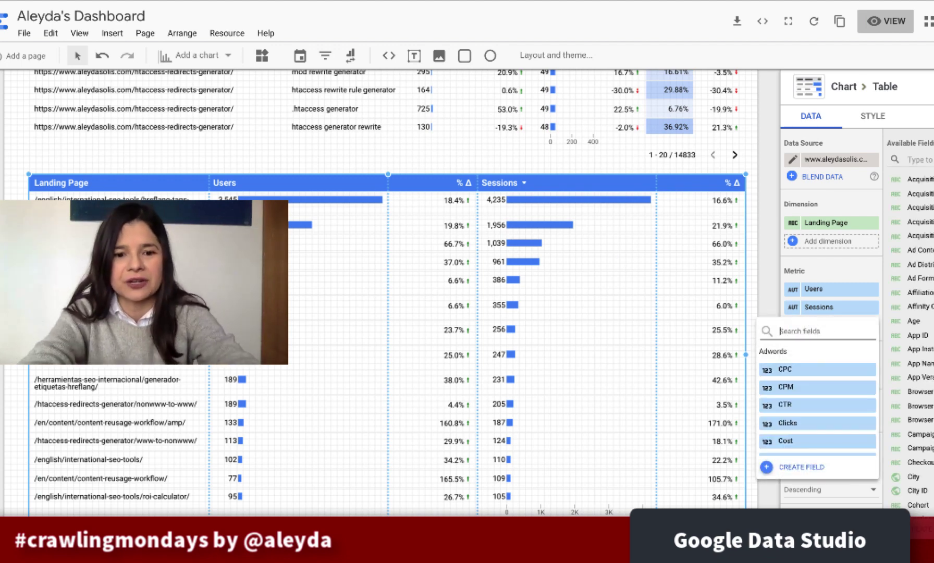
type("ctr")
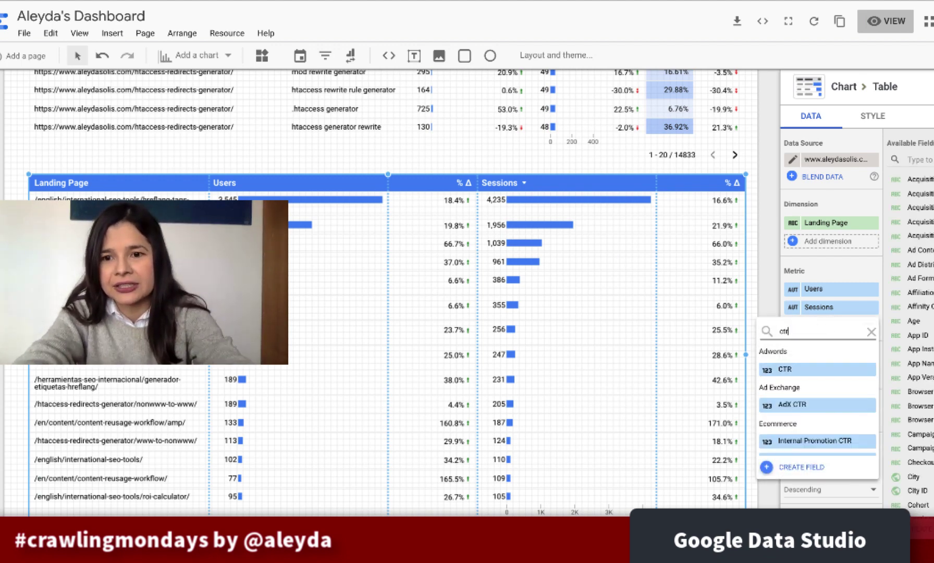
key("BackSpace")
key("BackSpace")
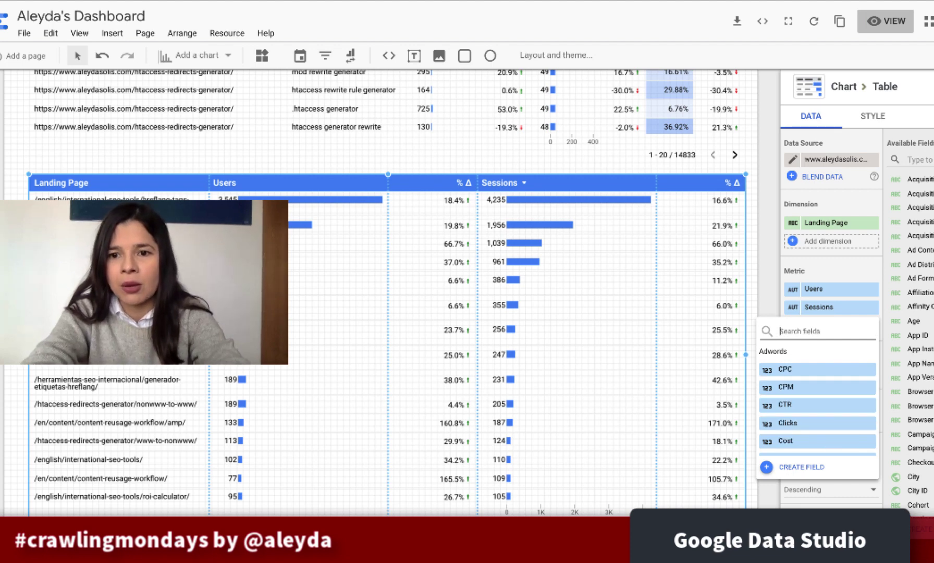
type("bounce")
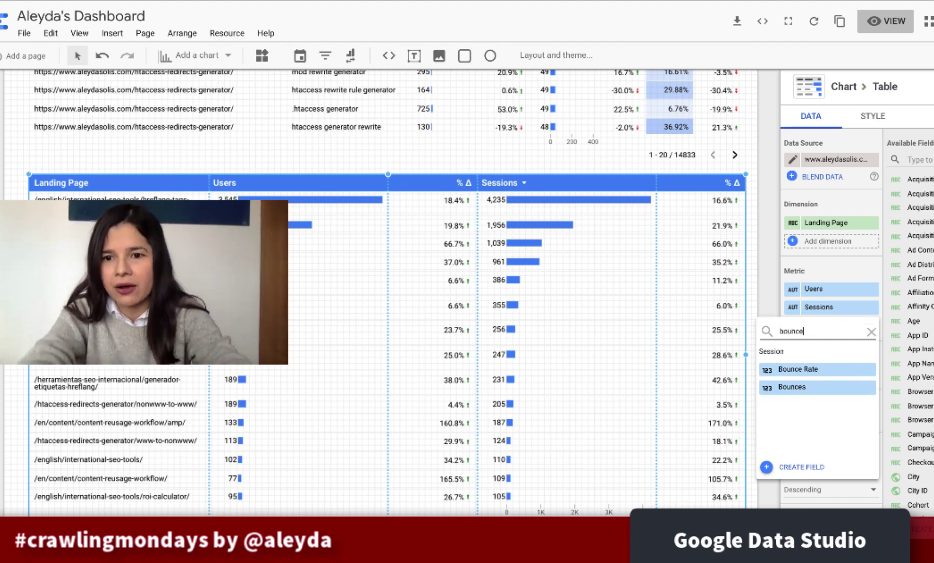
left_click(812, 370)
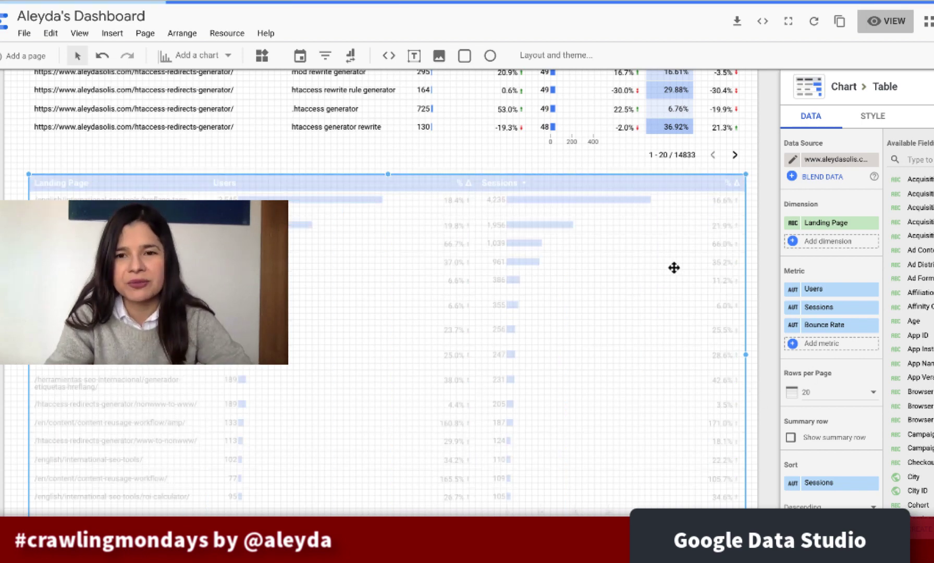
Review the landing page table's sorting, date range, comparison and filter settings, and the available chart types.
scroll(816, 459, "down", 2)
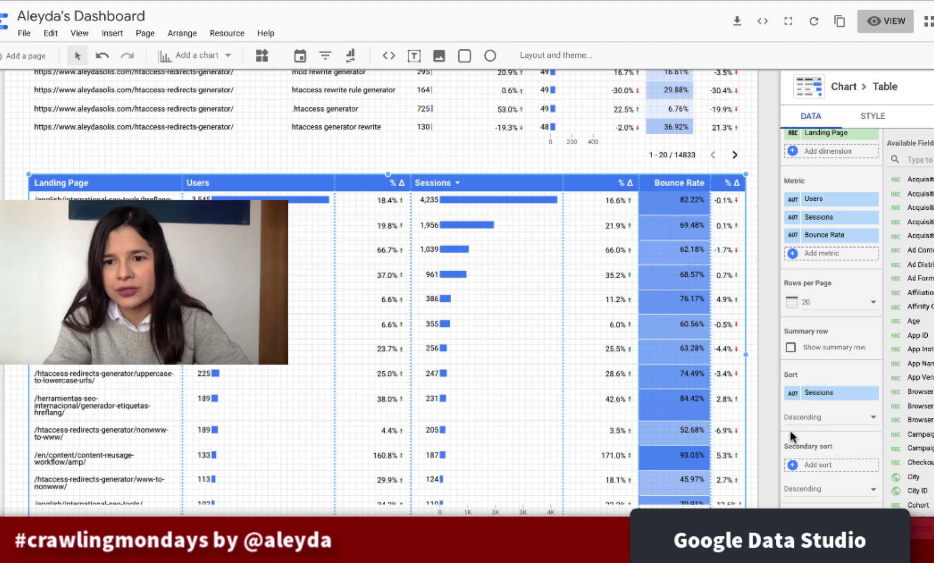
scroll(816, 426, "down", 2)
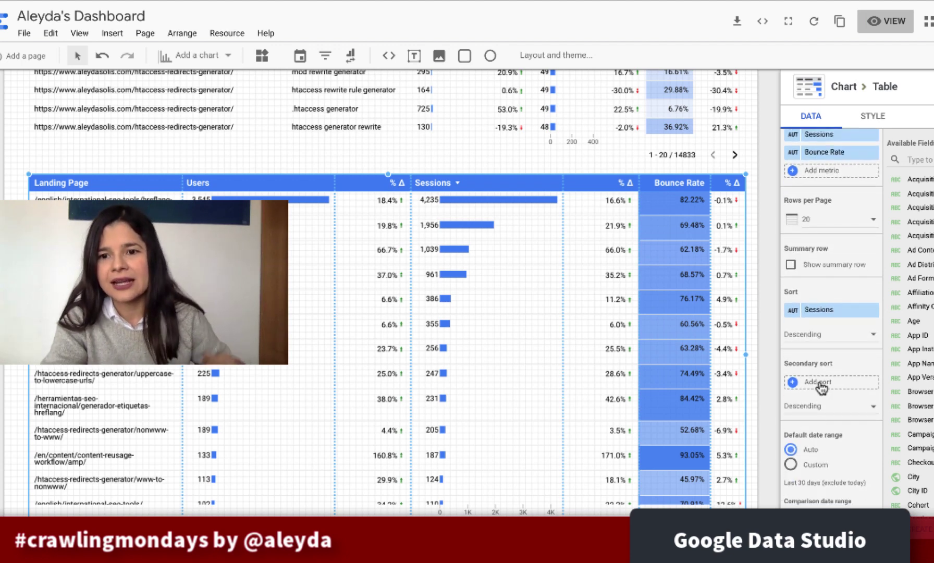
scroll(820, 386, "down", 3)
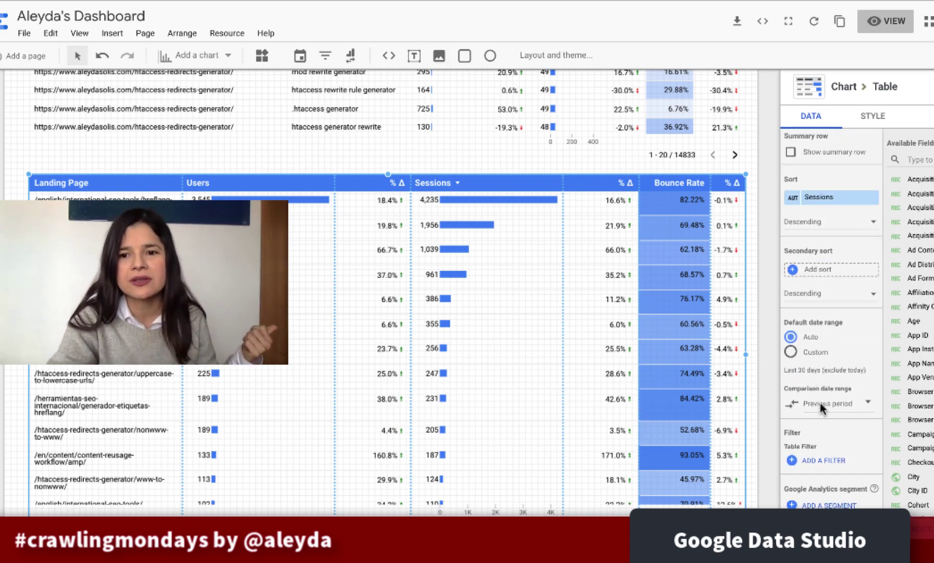
scroll(673, 336, "up", 10)
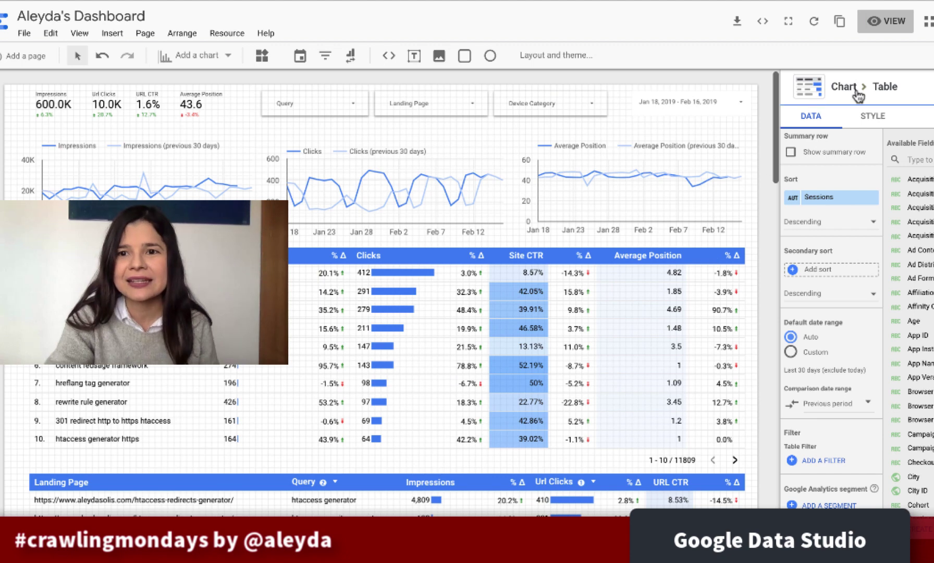
mouse_move(913, 94)
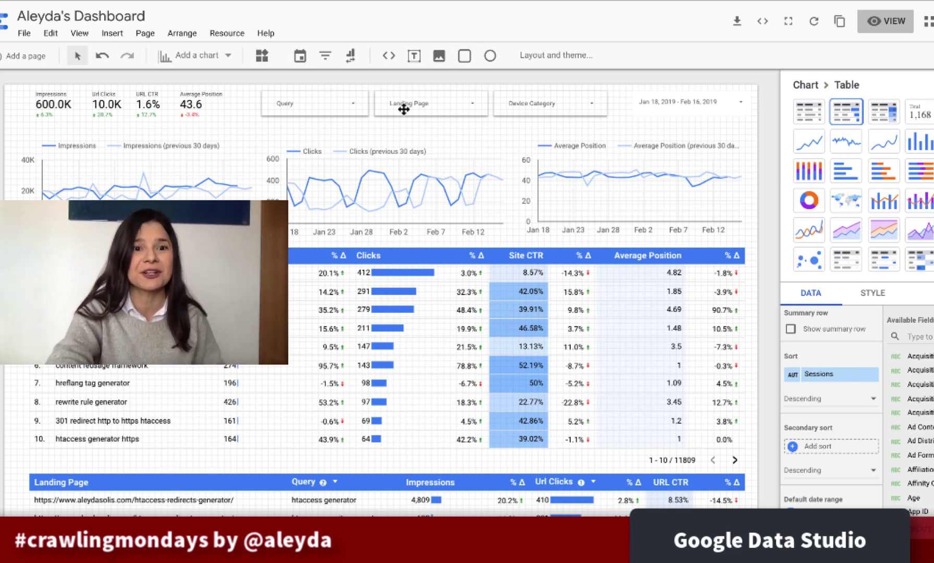
Switch the report to view mode, filter it to only the query "htaccess generator", and review the filtered charts and tables.
left_click(874, 23)
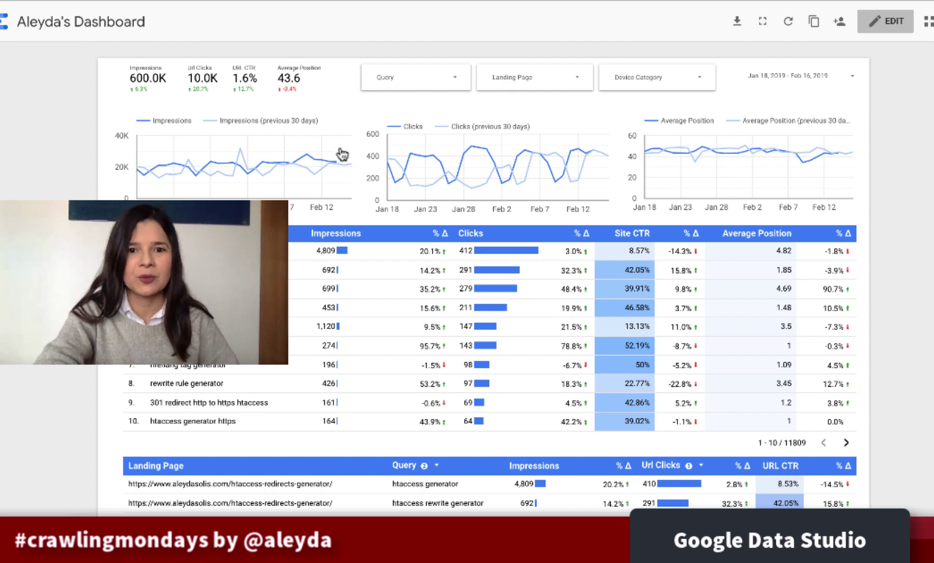
left_click(419, 85)
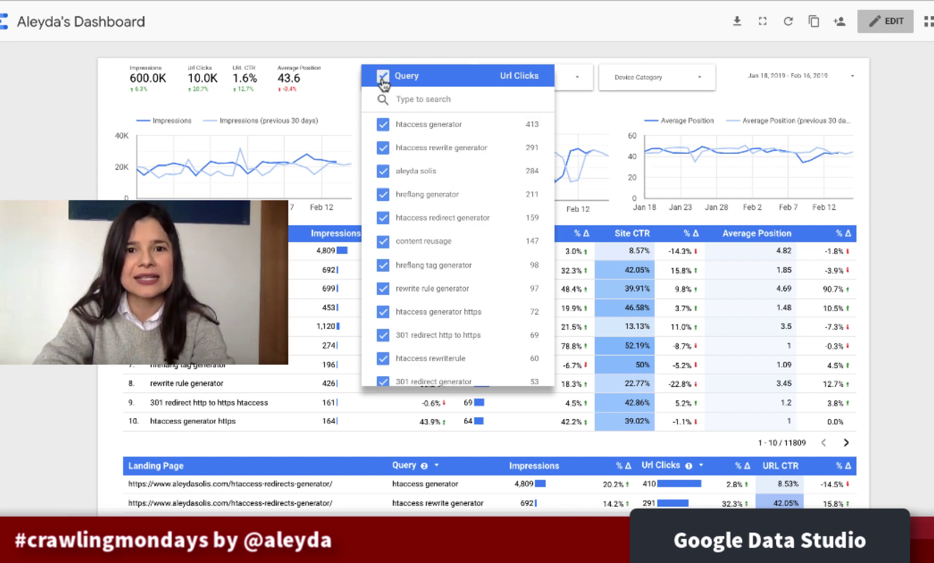
mouse_move(380, 125)
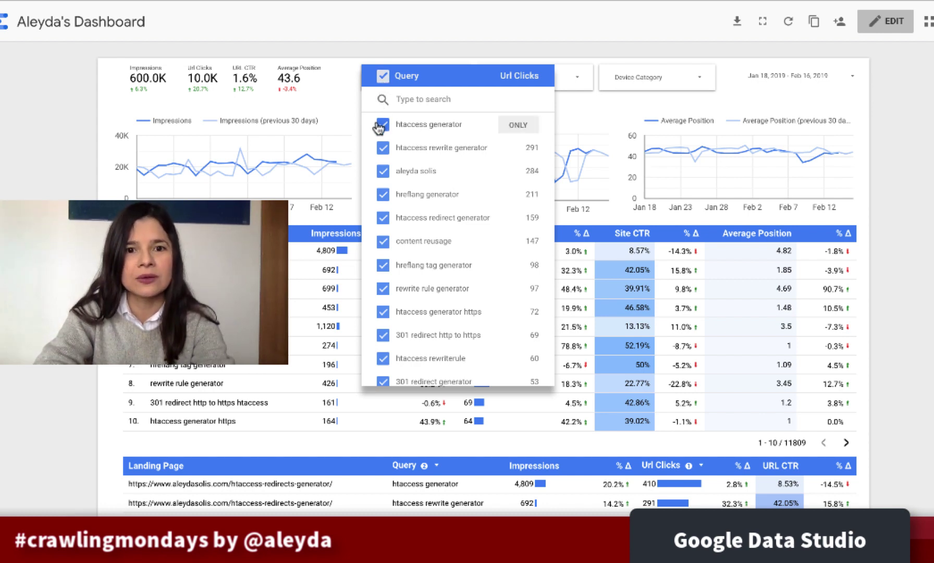
left_click(523, 124)
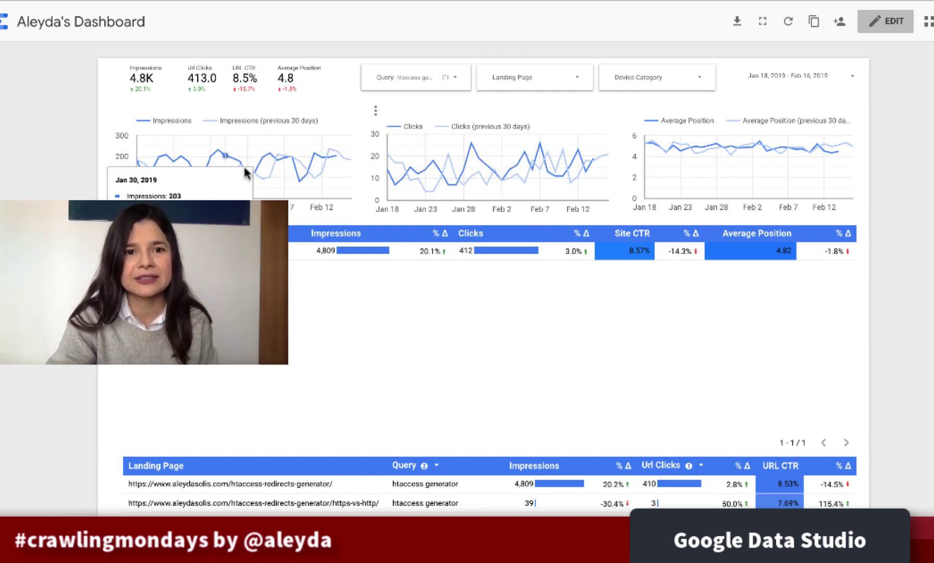
scroll(615, 188, "down", 5)
scroll(320, 367, "up", 3)
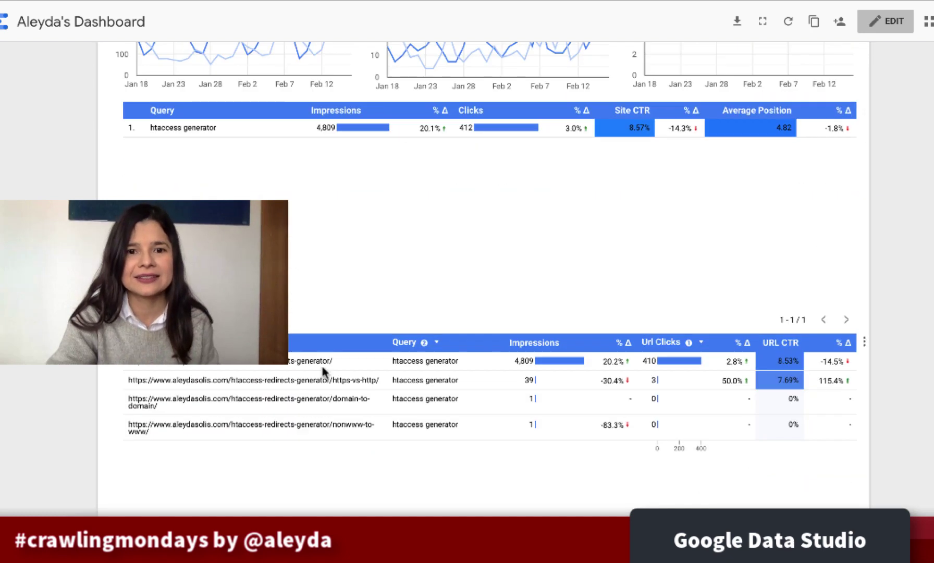
scroll(592, 326, "up", 3)
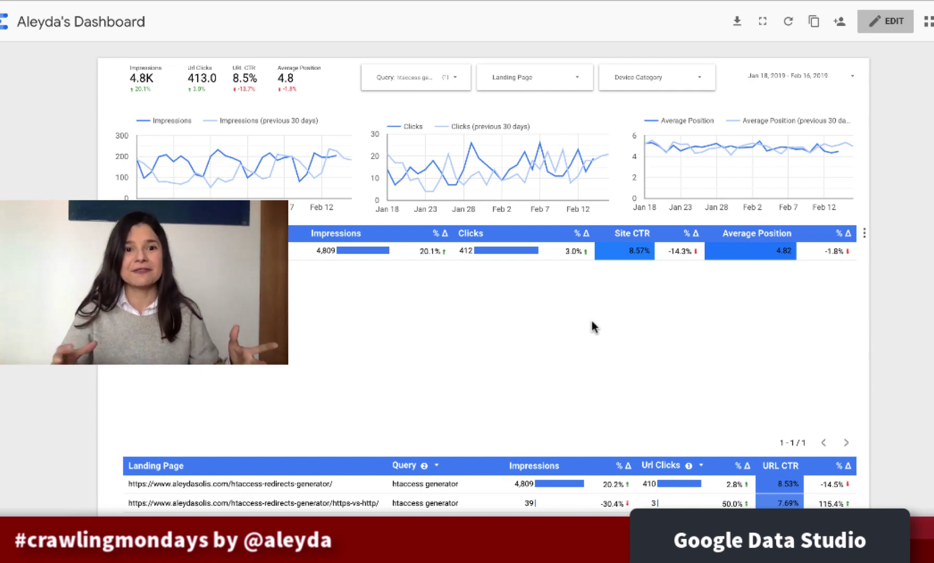
Return to editing the report and open the connector list for adding a data source through the added data sources manager.
left_click(891, 22)
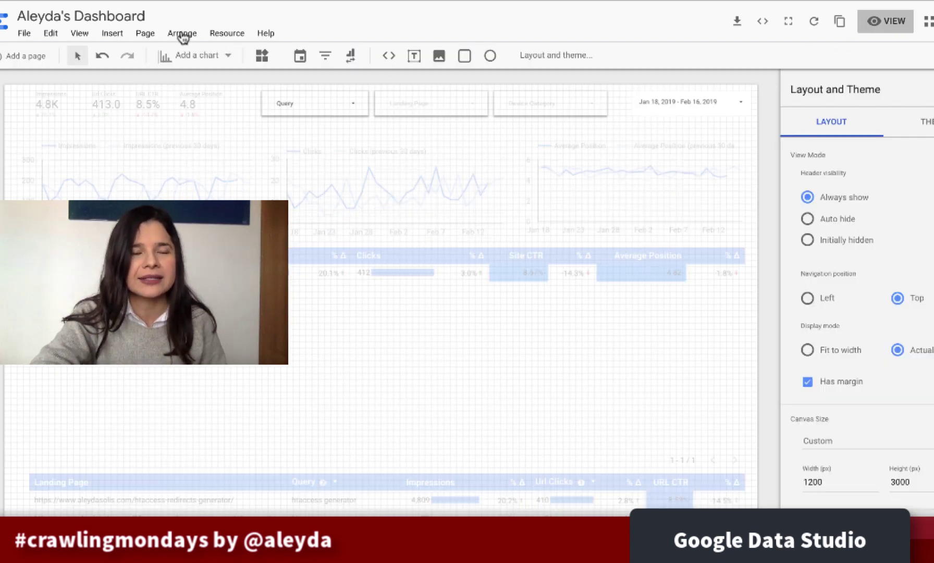
left_click(230, 34)
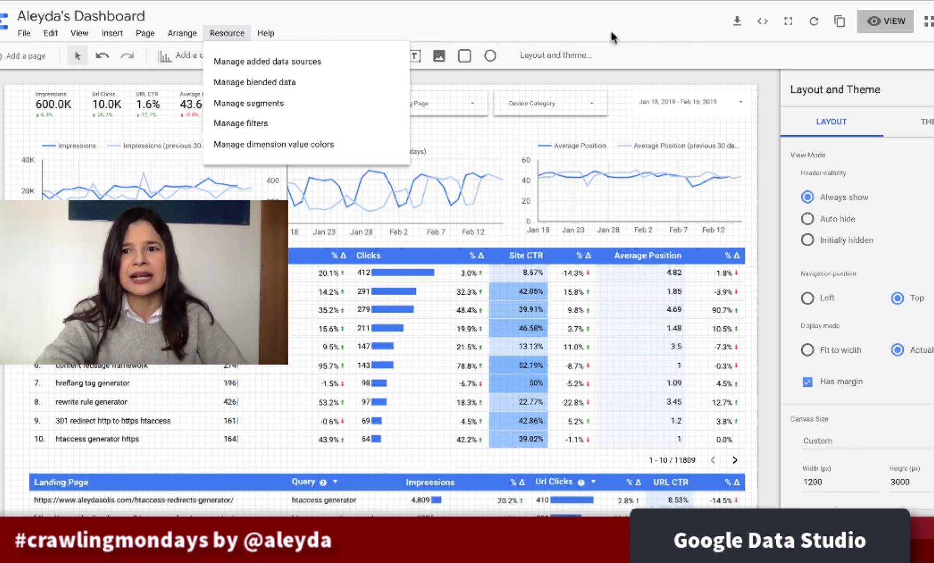
left_click(282, 62)
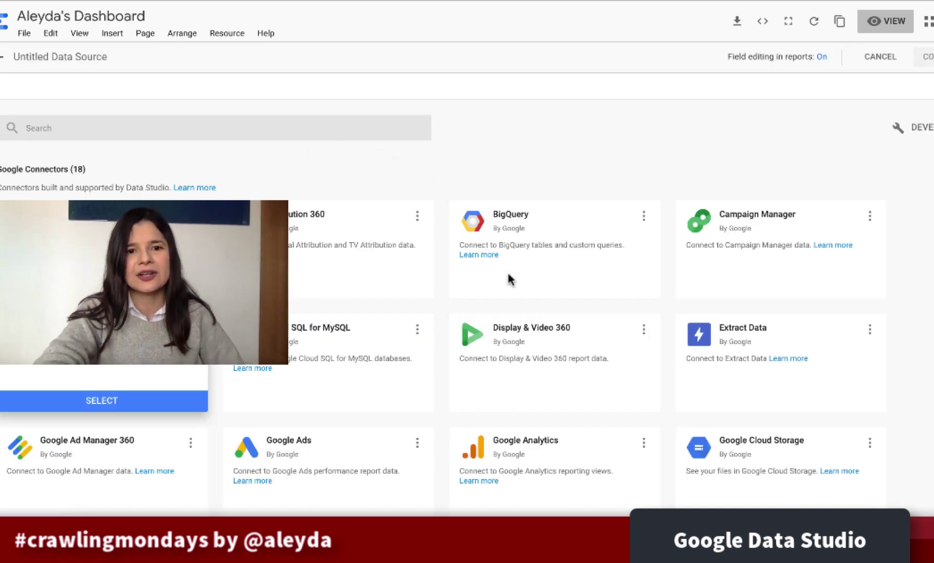
Browse the Google and partner connectors available for a new data source.
scroll(542, 216, "down", 2)
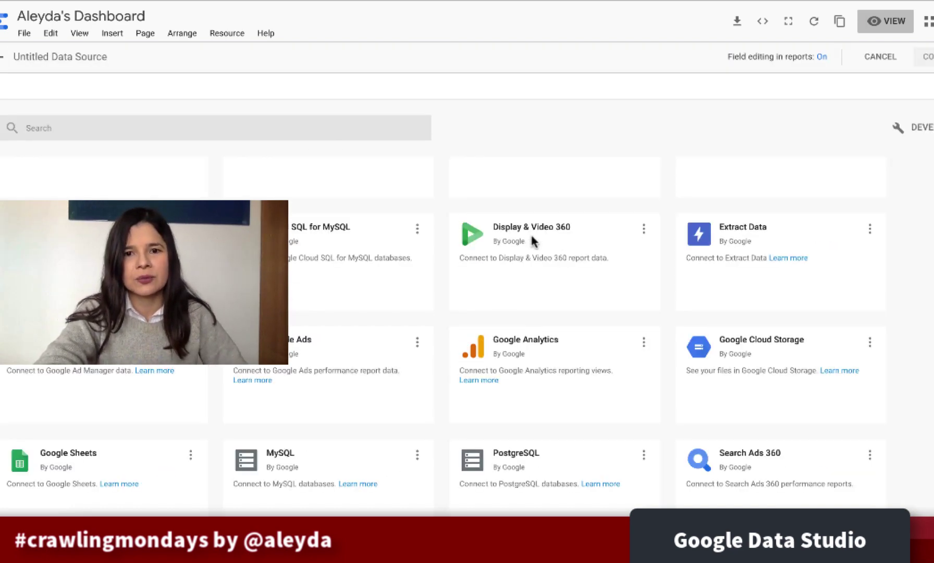
scroll(482, 329, "up", 2)
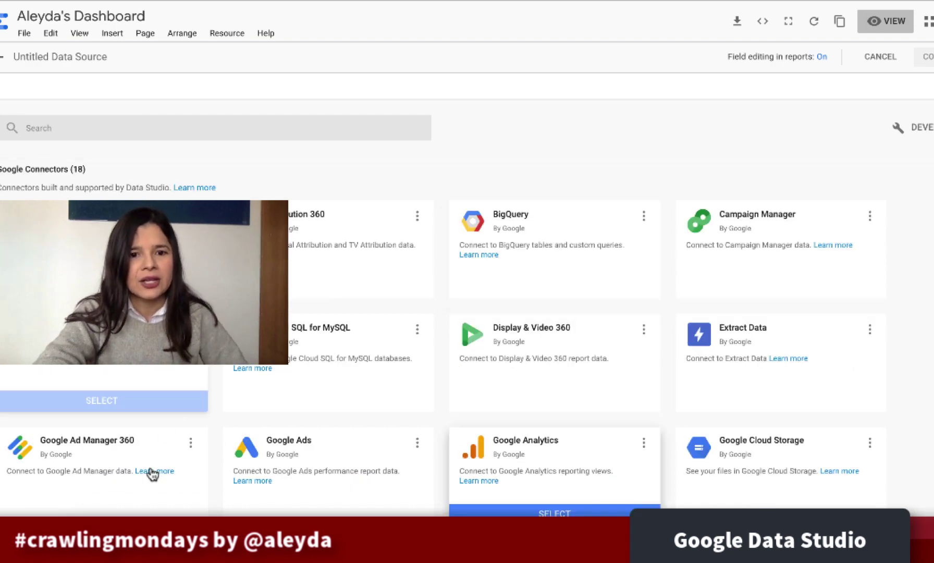
scroll(152, 474, "down", 1)
scroll(151, 473, "down", 1)
scroll(150, 472, "down", 4)
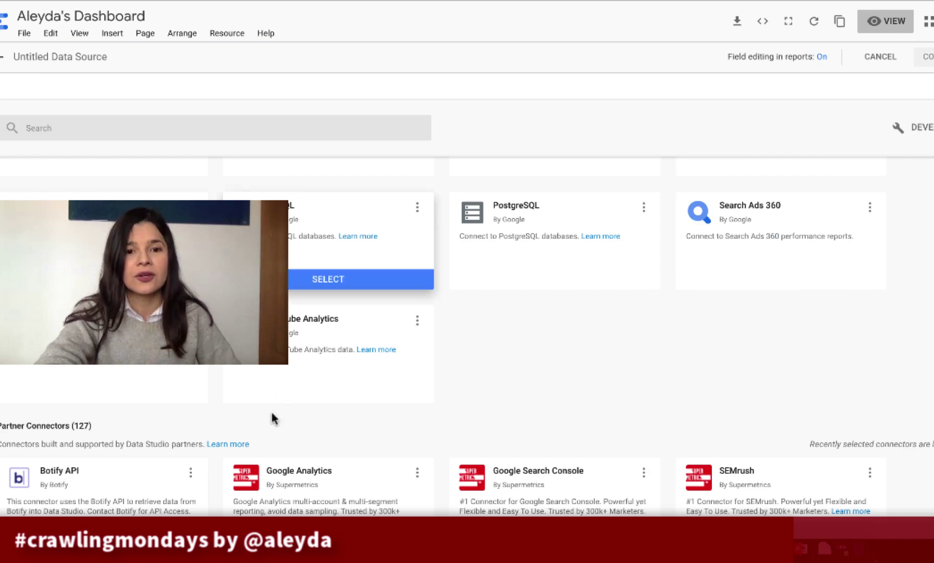
Look through the partner connectors, including those for Search Console, SEMrush, advertising and other analytics sources.
scroll(272, 417, "down", 3)
scroll(272, 417, "down", 4)
scroll(270, 416, "up", 3)
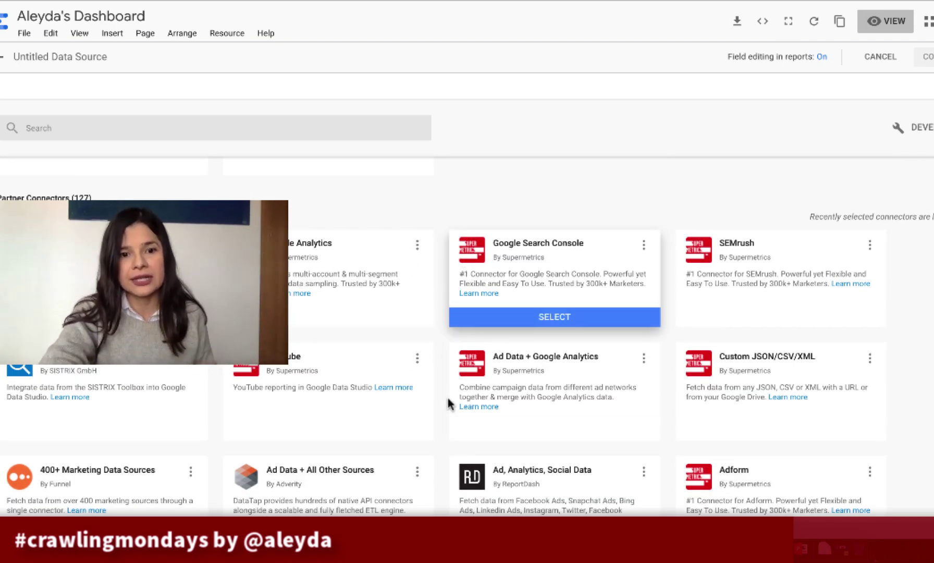
scroll(448, 401, "down", 4)
scroll(375, 436, "down", 3)
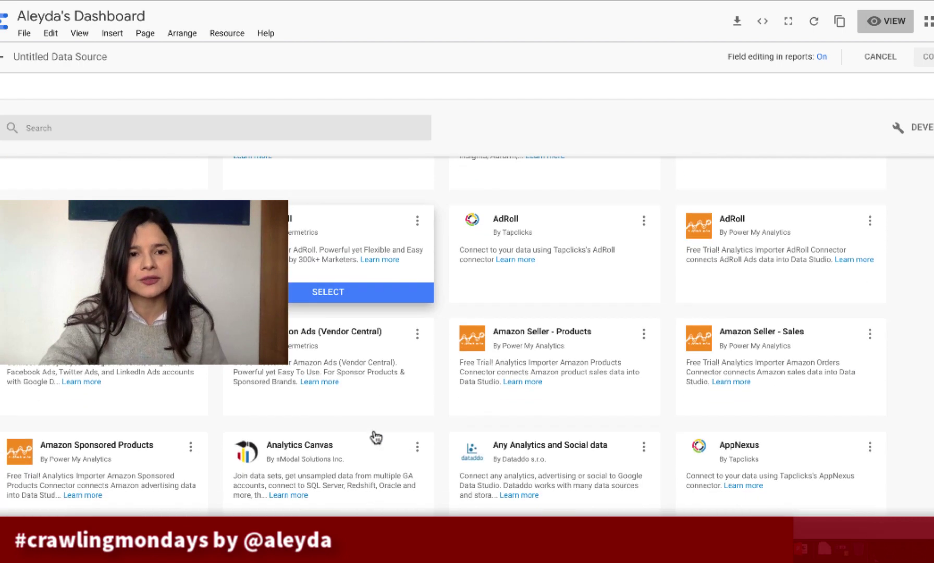
scroll(375, 435, "down", 4)
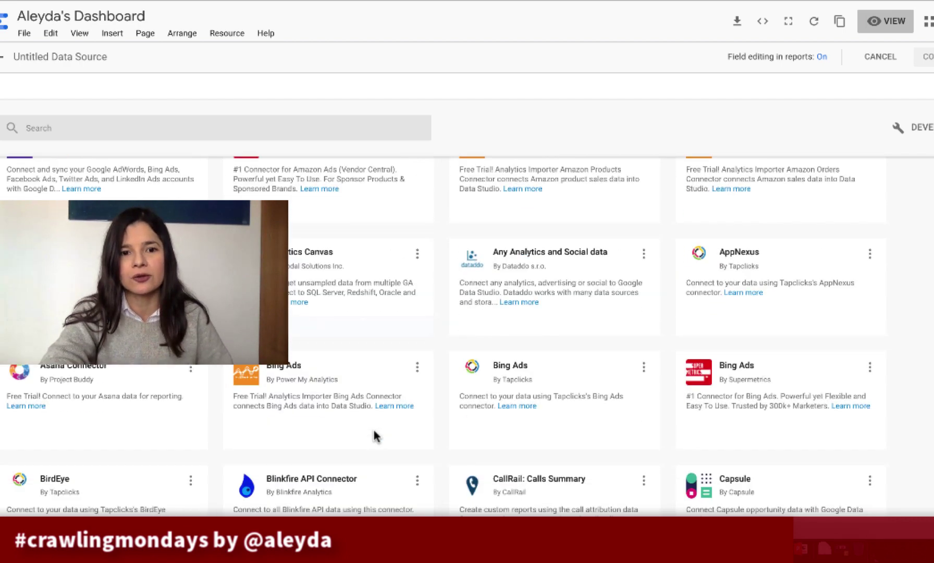
scroll(374, 435, "down", 7)
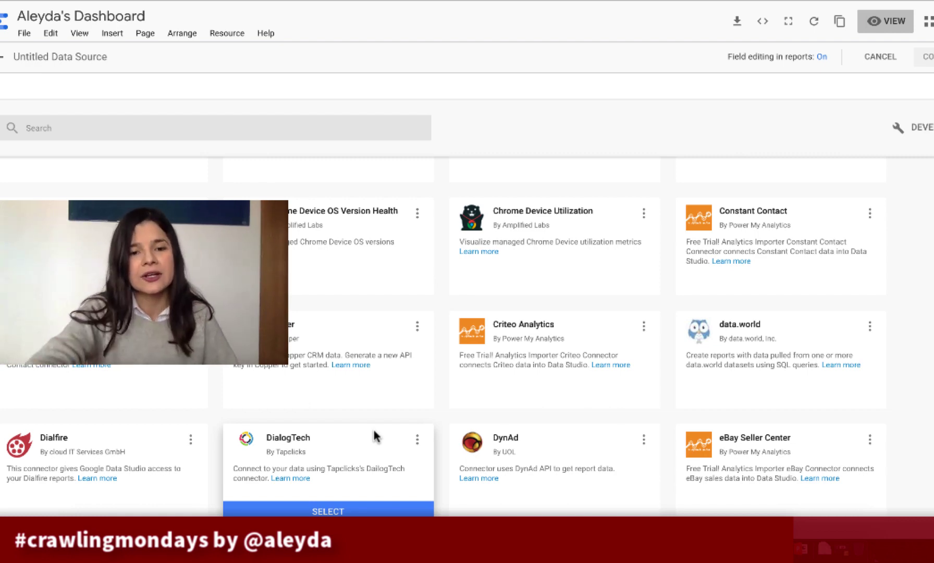
scroll(375, 435, "down", 6)
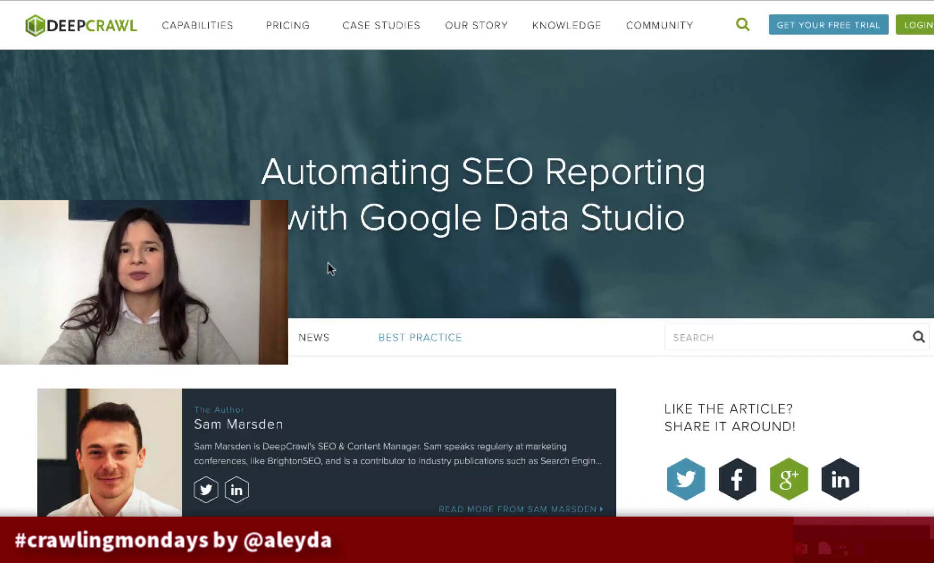
Skim the DeepCrawl article "Automating SEO Reporting with Google Data Studio", including its video, slides and section on automating tasks.
scroll(327, 269, "down", 3)
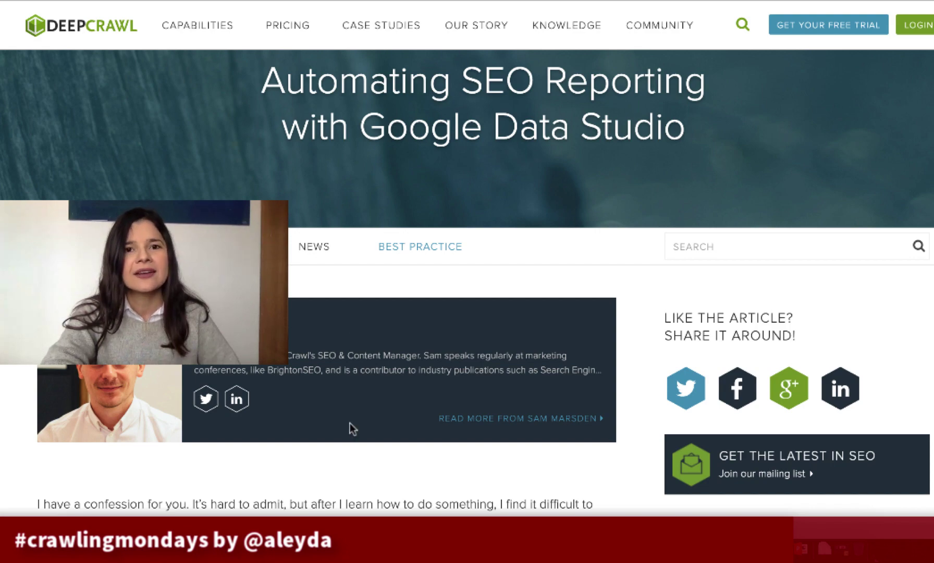
scroll(349, 423, "down", 10)
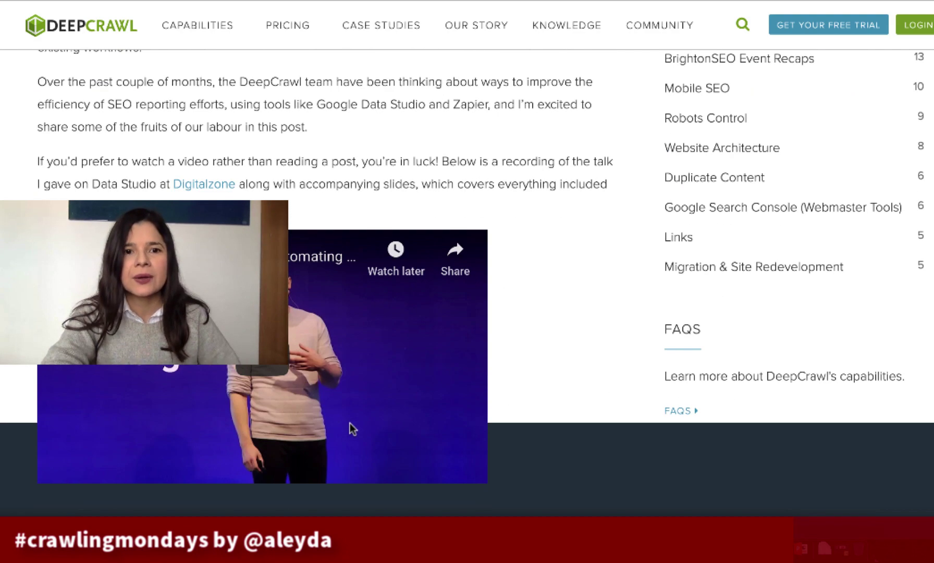
scroll(340, 460, "down", 12)
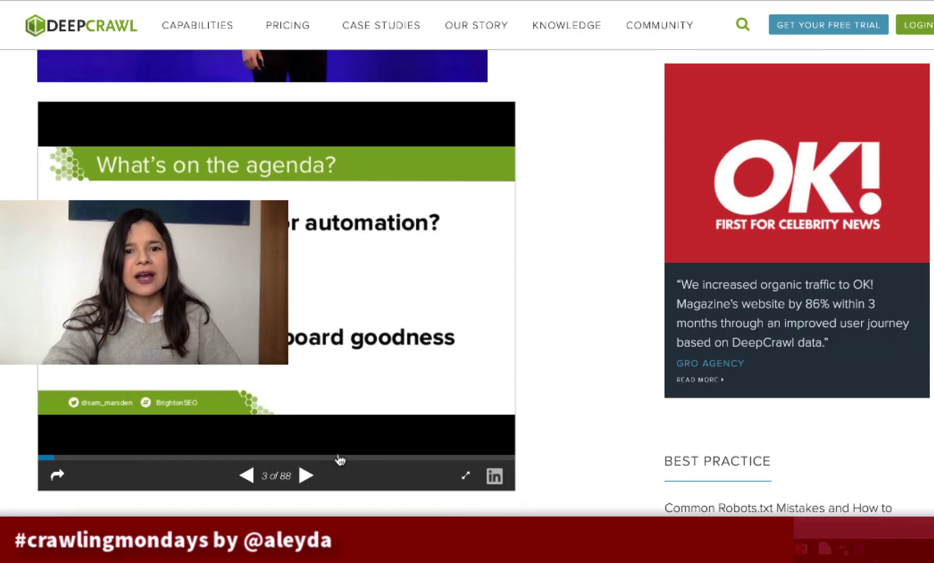
scroll(484, 283, "up", 20)
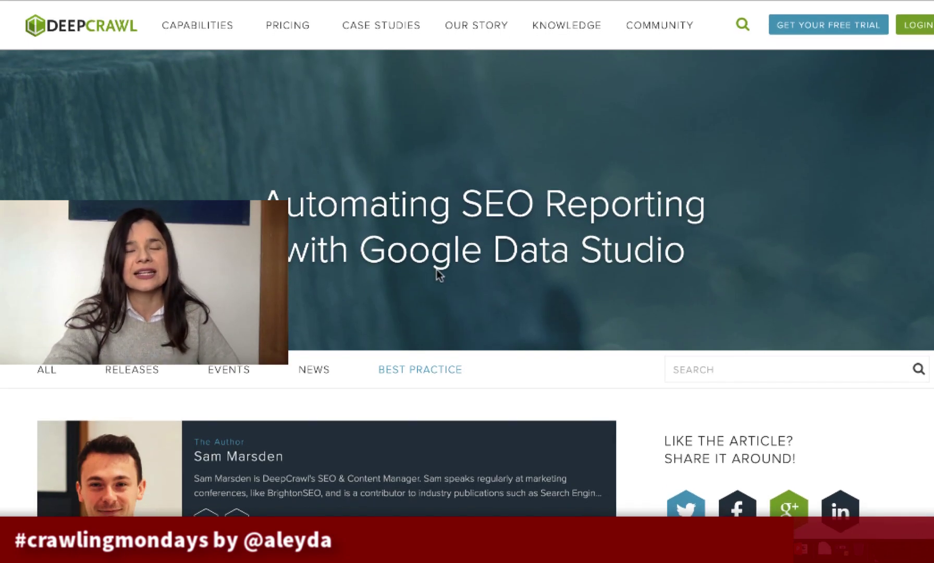
scroll(412, 292, "down", 20)
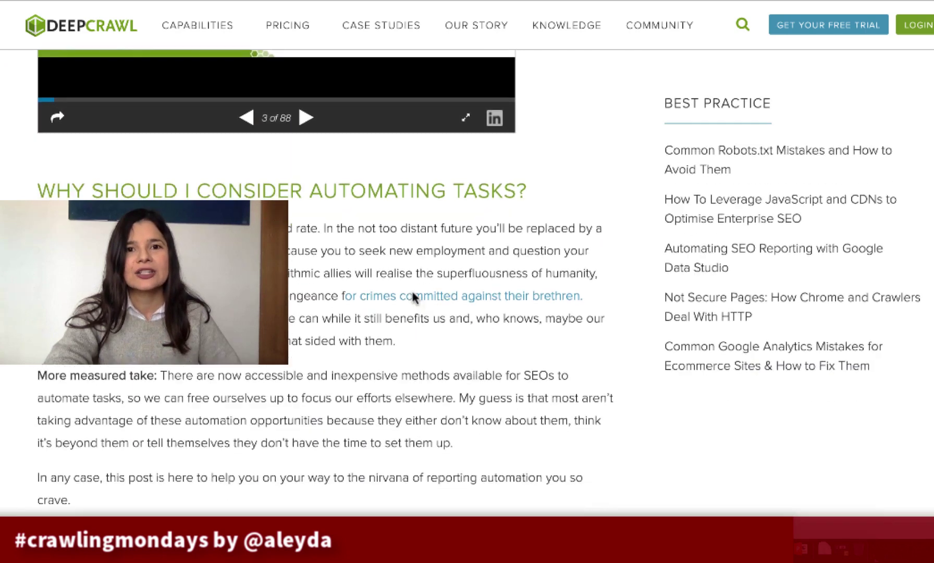
scroll(412, 293, "down", 2)
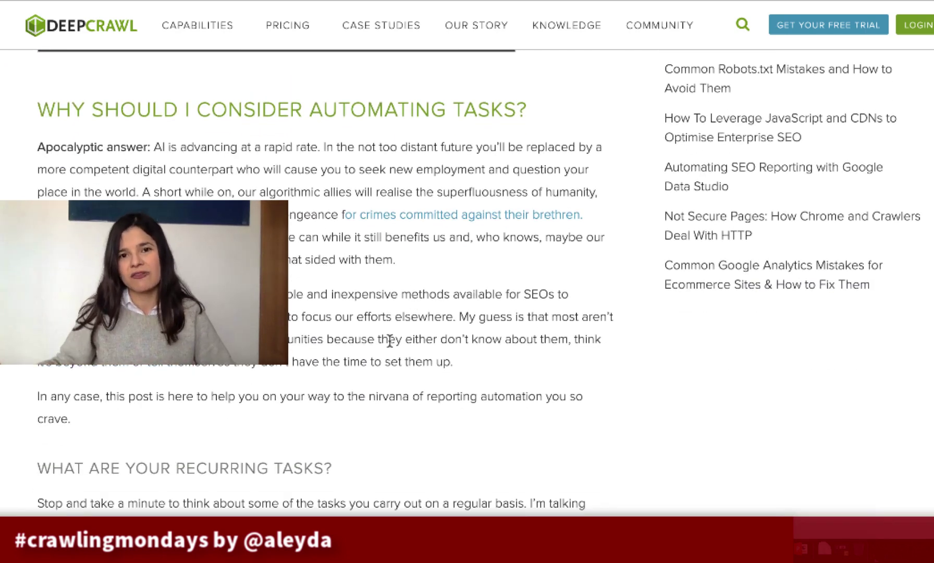
scroll(389, 341, "down", 20)
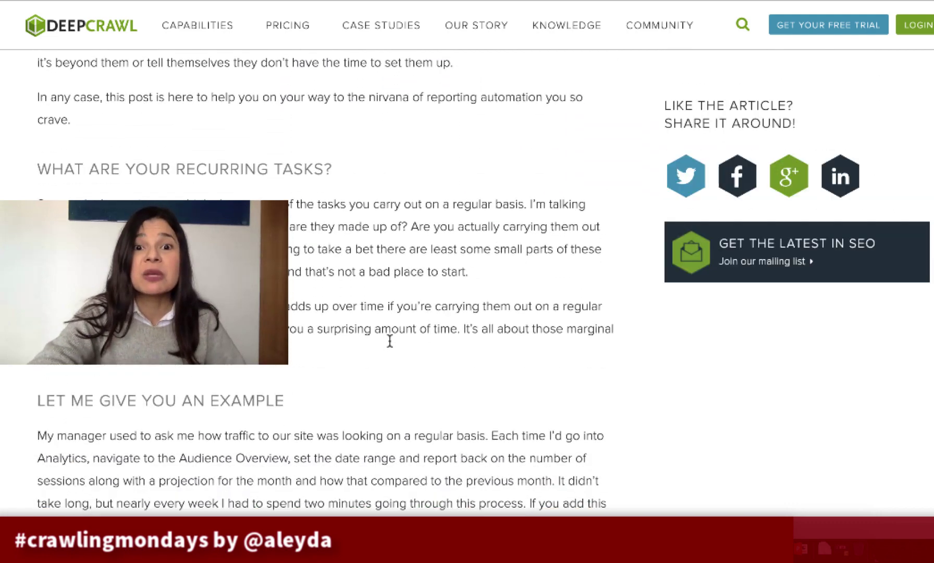
scroll(316, 139, "up", 4)
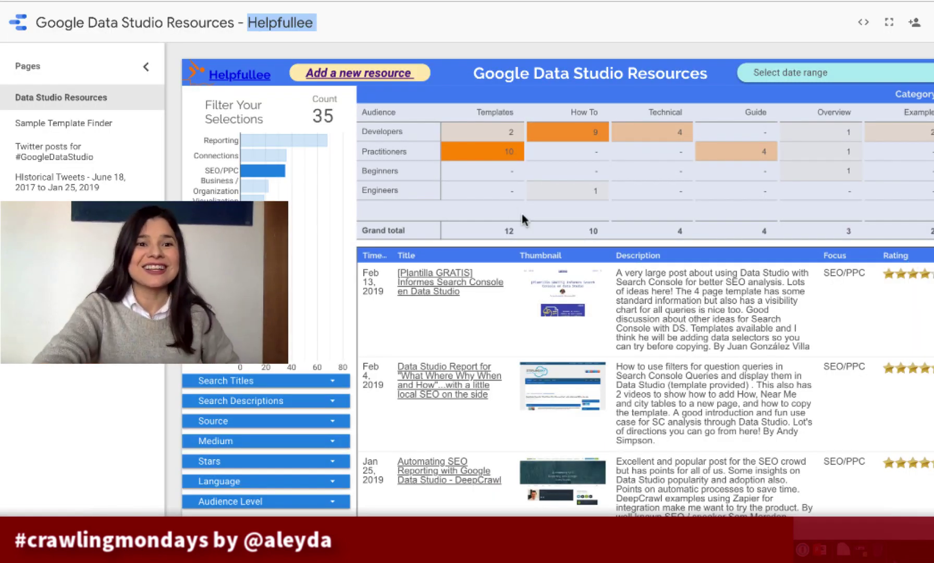
Filter the Helpfullee Google Data Studio Resources report to the Connections category and look through the listed resources.
left_click(283, 17)
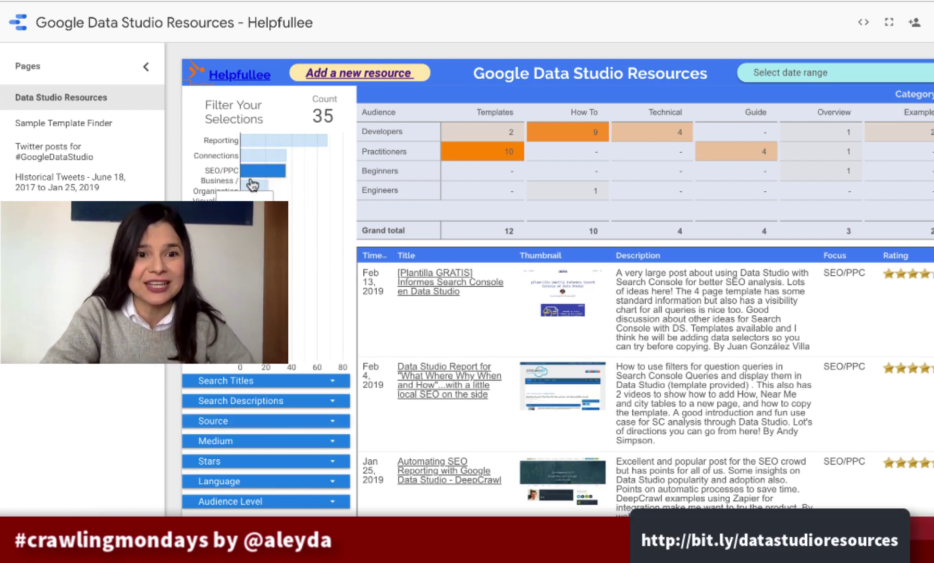
left_click(259, 158)
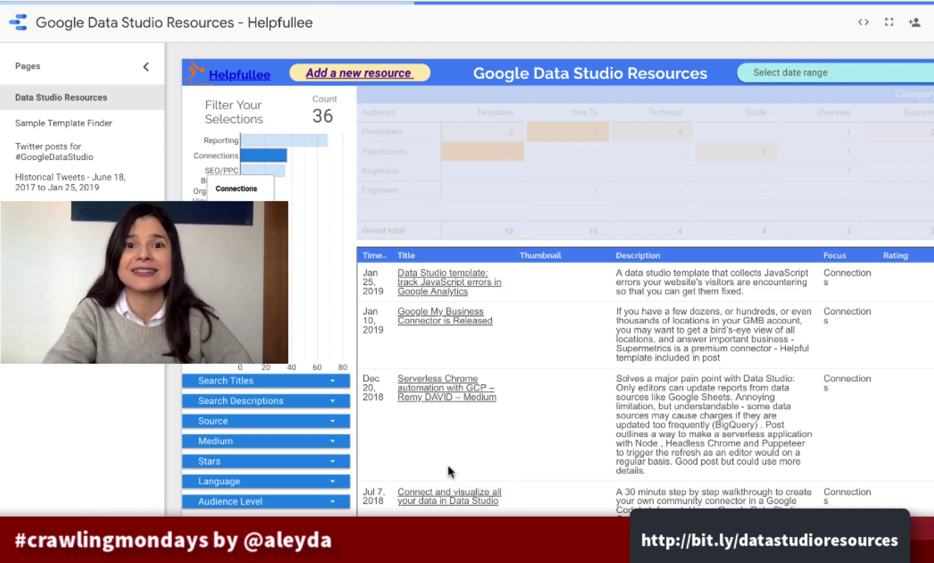
scroll(487, 403, "down", 3)
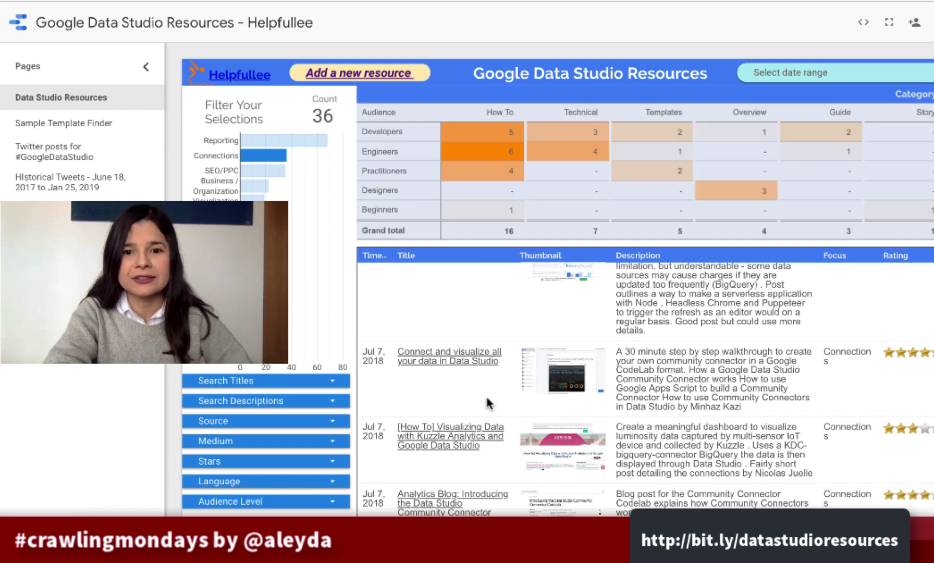
scroll(487, 404, "down", 3)
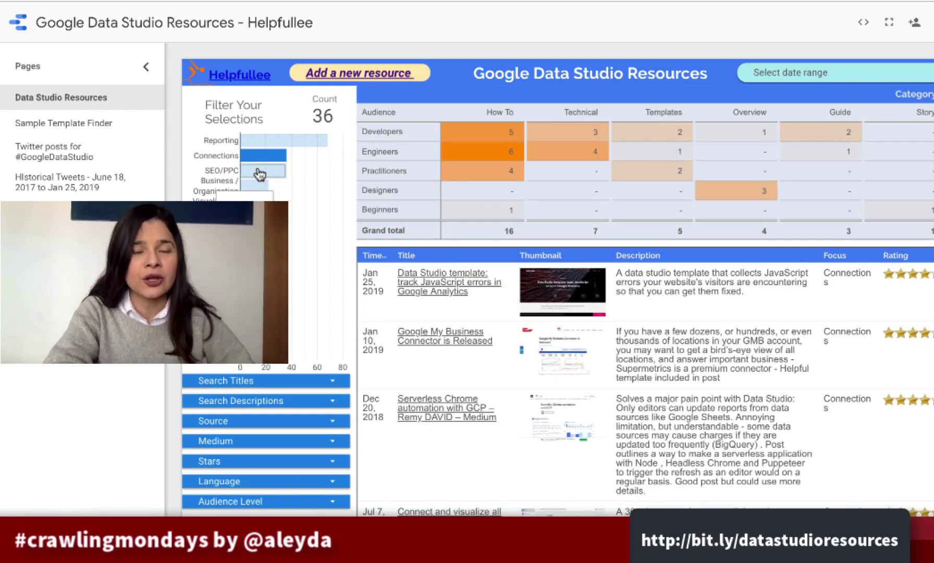
Filter the resources report to the SEO/PPC category and review the listed articles and templates.
left_click(259, 170)
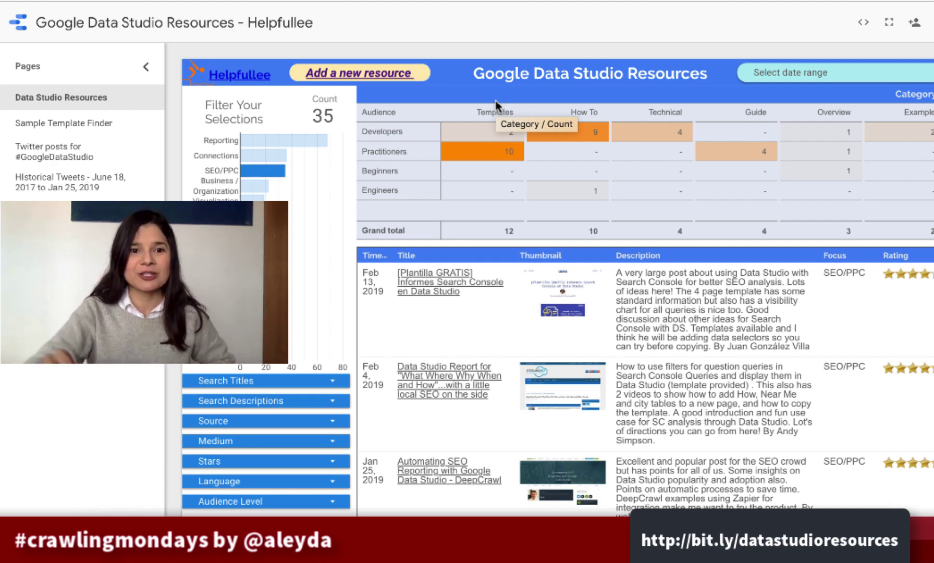
scroll(439, 513, "down", 2)
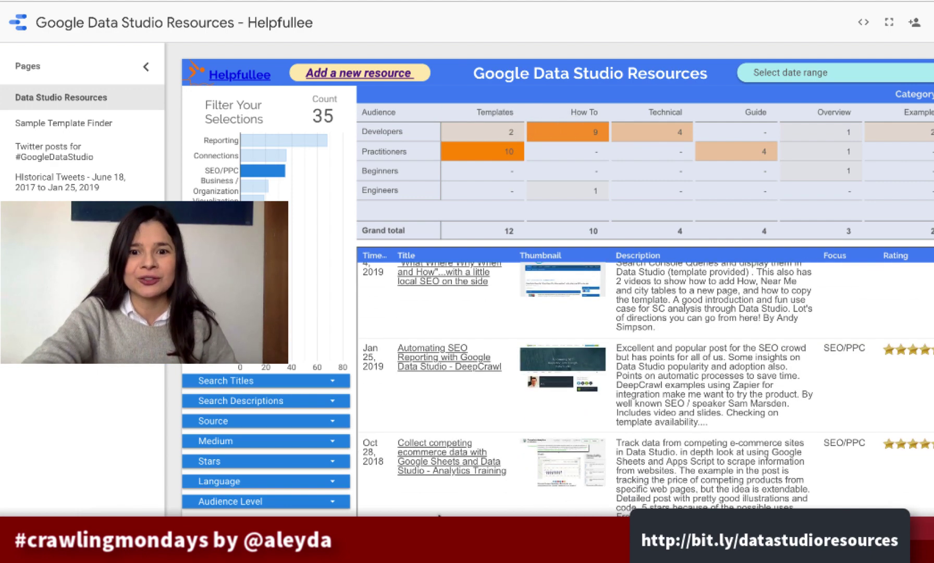
scroll(439, 514, "down", 3)
scroll(437, 469, "up", 5)
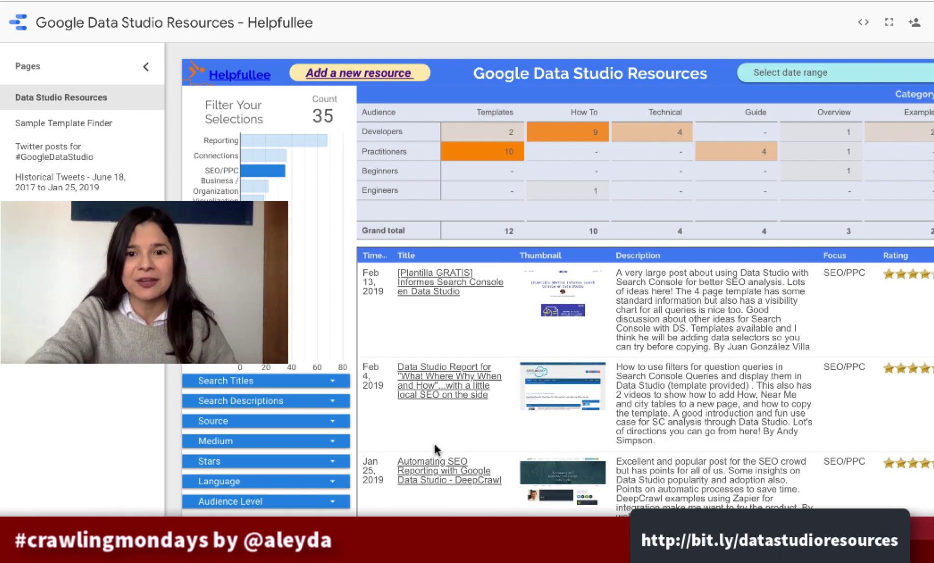
scroll(435, 342, "down", 1)
scroll(435, 341, "down", 12)
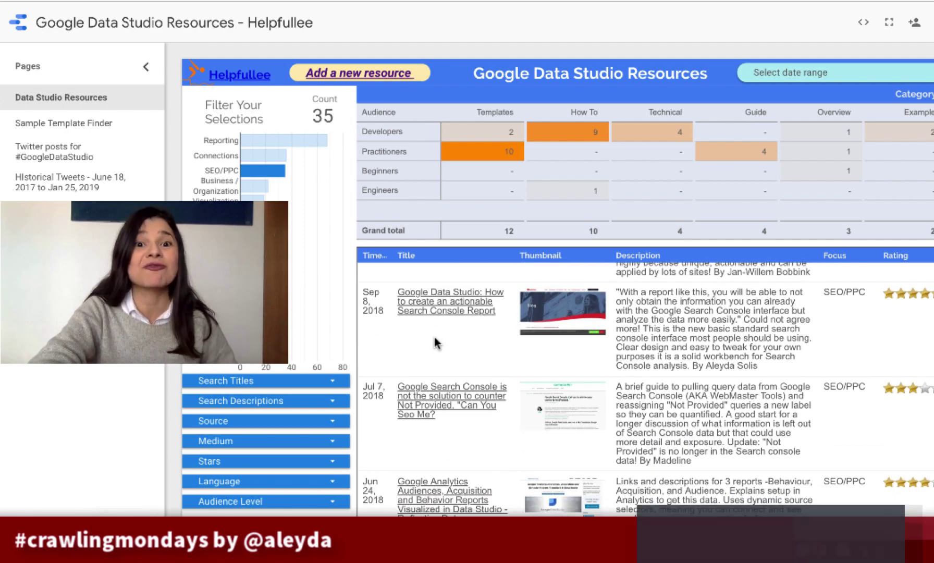
scroll(436, 342, "up", 2)
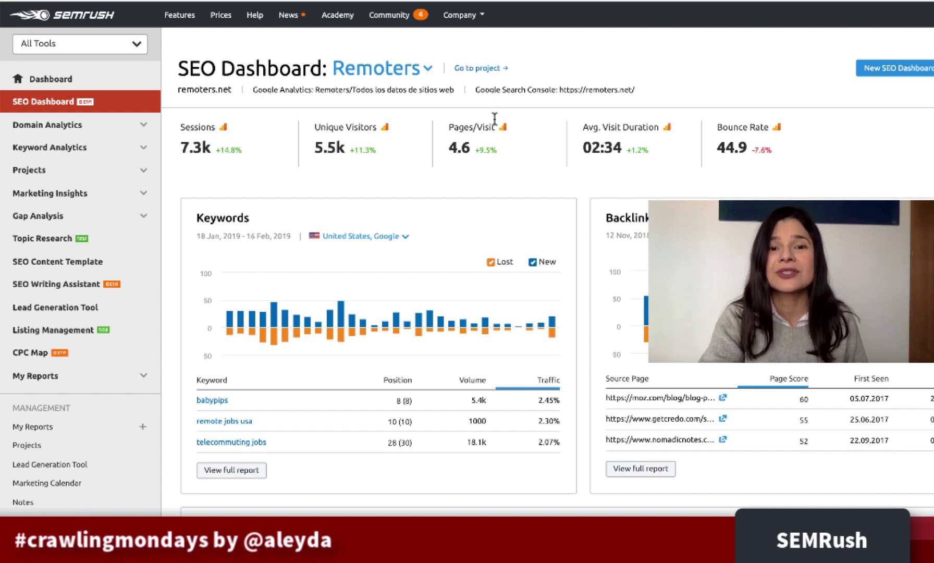
Review the SEMrush SEO Dashboard's traffic metrics, keywords, backlinks, device and location trend, geo distribution and visits chart.
scroll(302, 210, "down", 1)
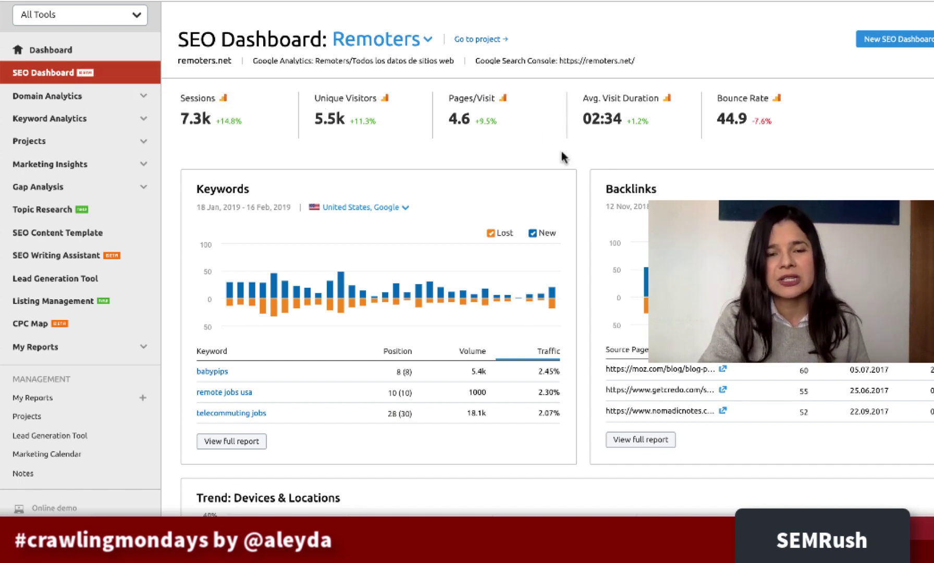
scroll(474, 291, "down", 2)
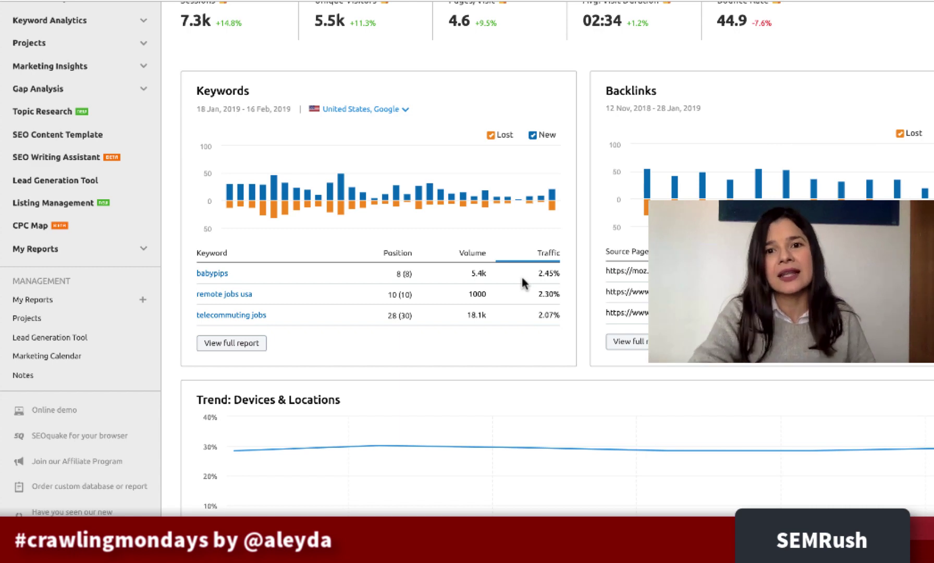
scroll(523, 283, "up", 3)
scroll(523, 283, "down", 6)
scroll(523, 283, "down", 1)
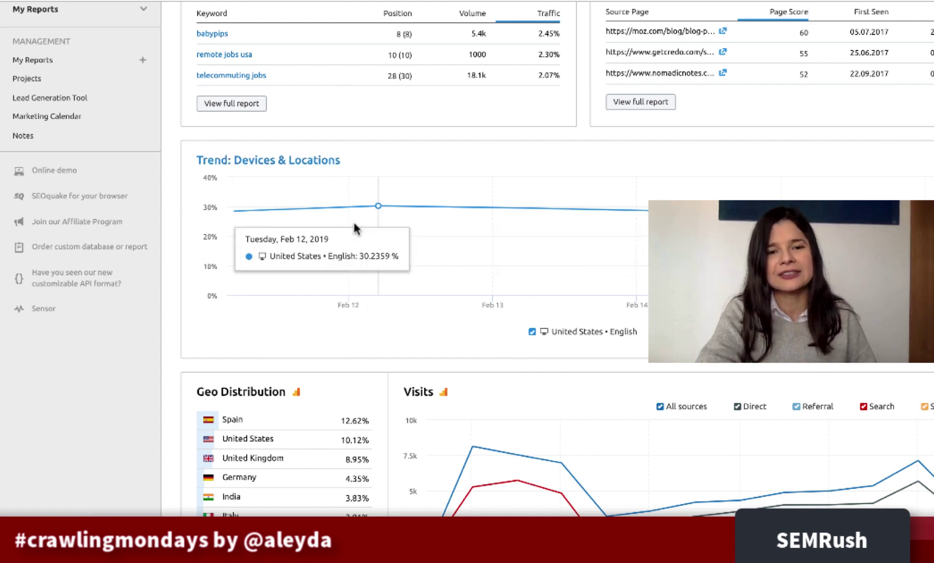
scroll(375, 290, "down", 4)
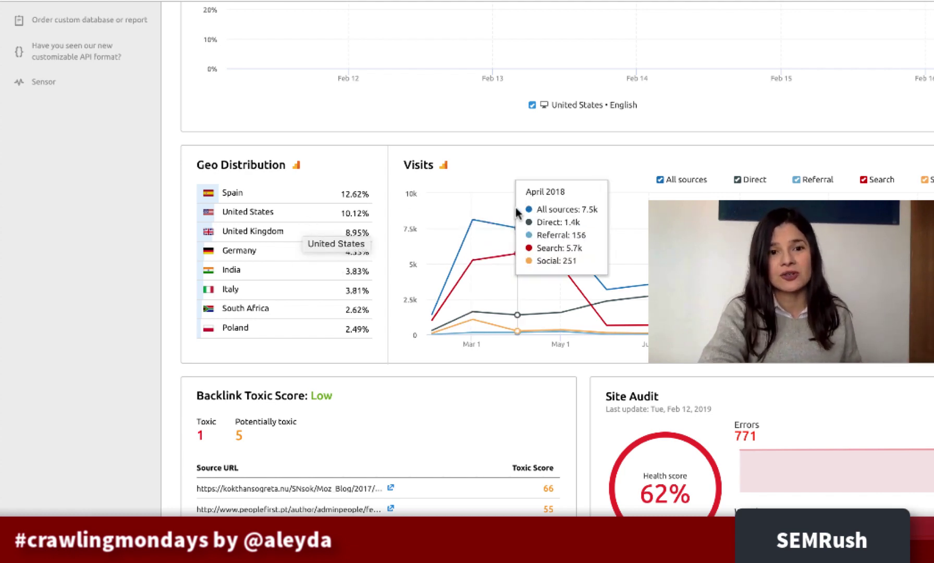
mouse_move(449, 221)
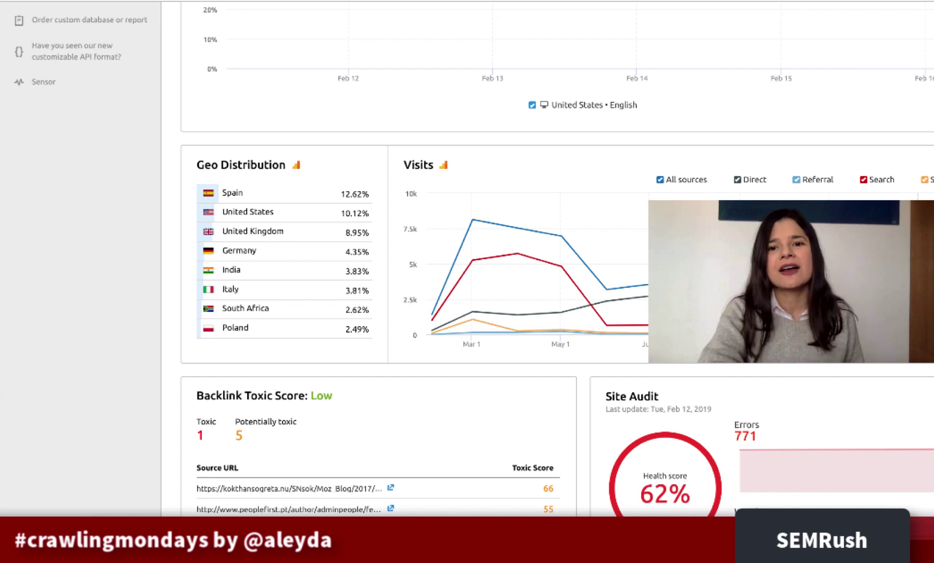
mouse_move(506, 264)
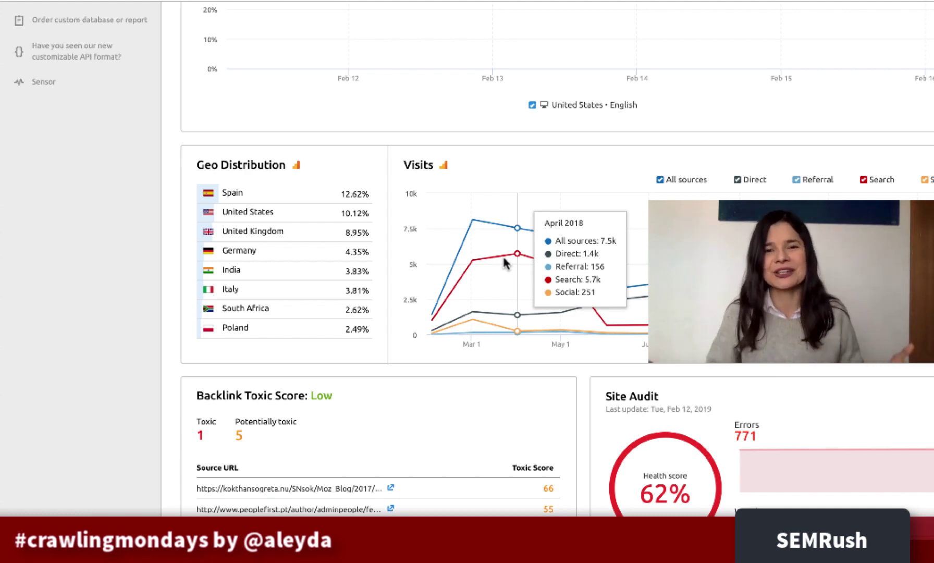
Examine the dashboard's backlink toxic score, site audit, on-page recommendations, Search Console performance, goal completions and metrics chart.
scroll(442, 184, "down", 3)
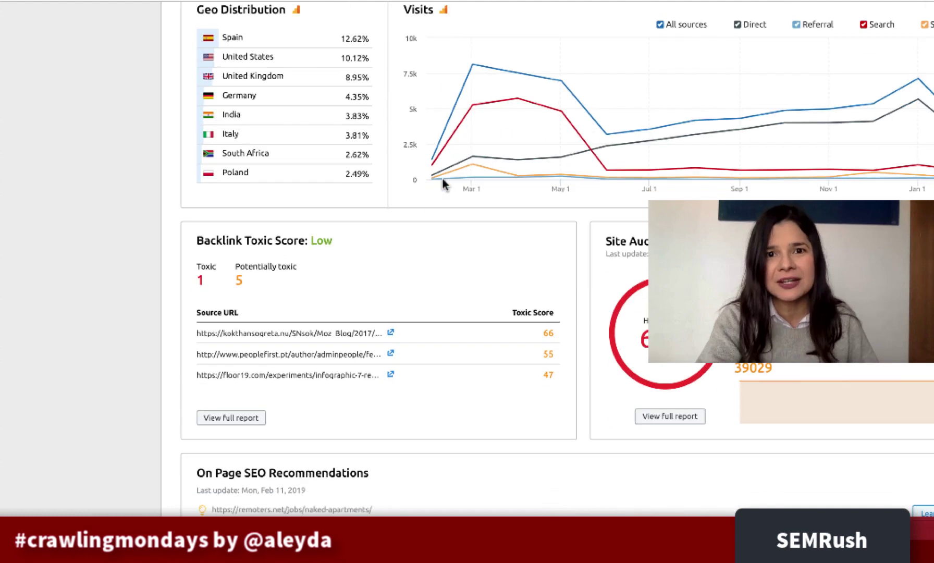
scroll(379, 260, "down", 2)
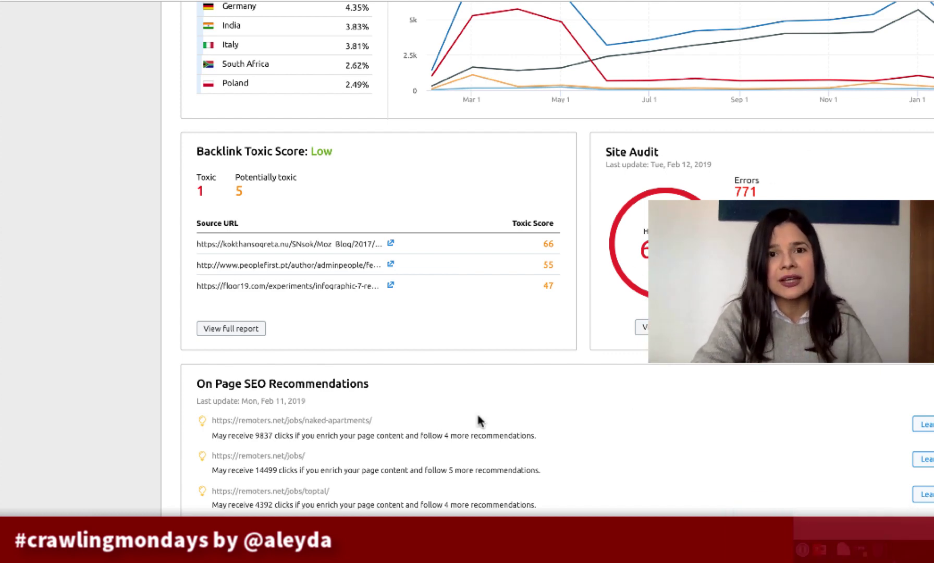
scroll(478, 421, "down", 3)
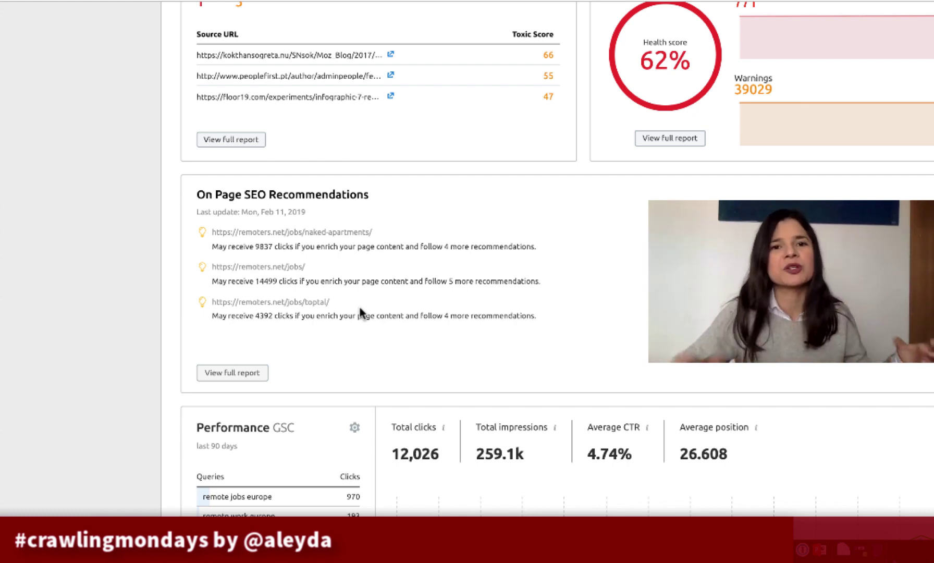
scroll(378, 265, "down", 5)
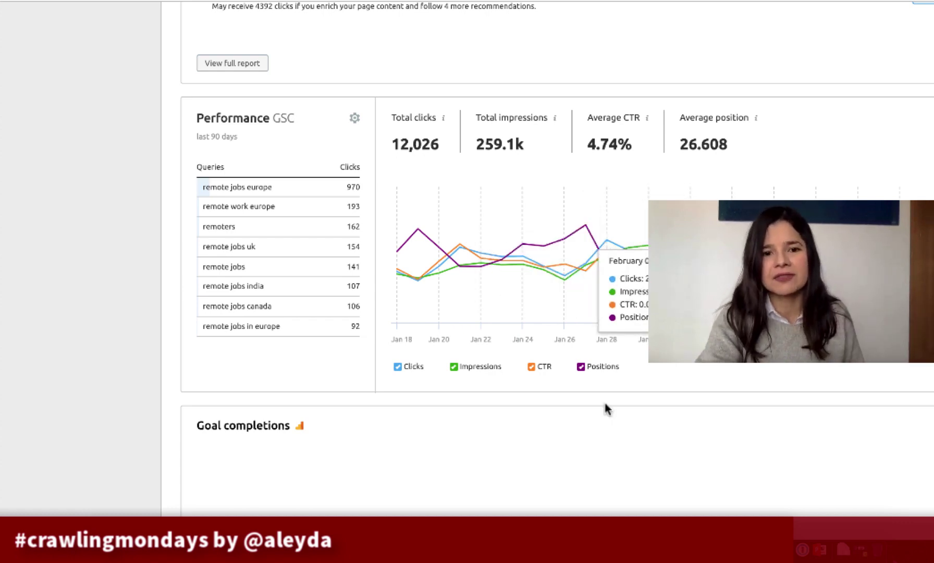
scroll(604, 408, "down", 5)
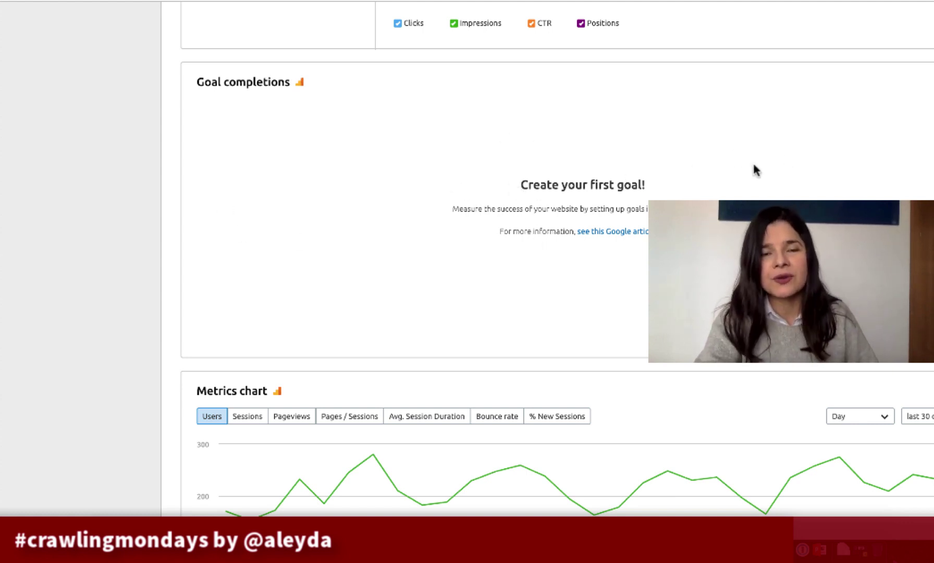
scroll(463, 306, "down", 3)
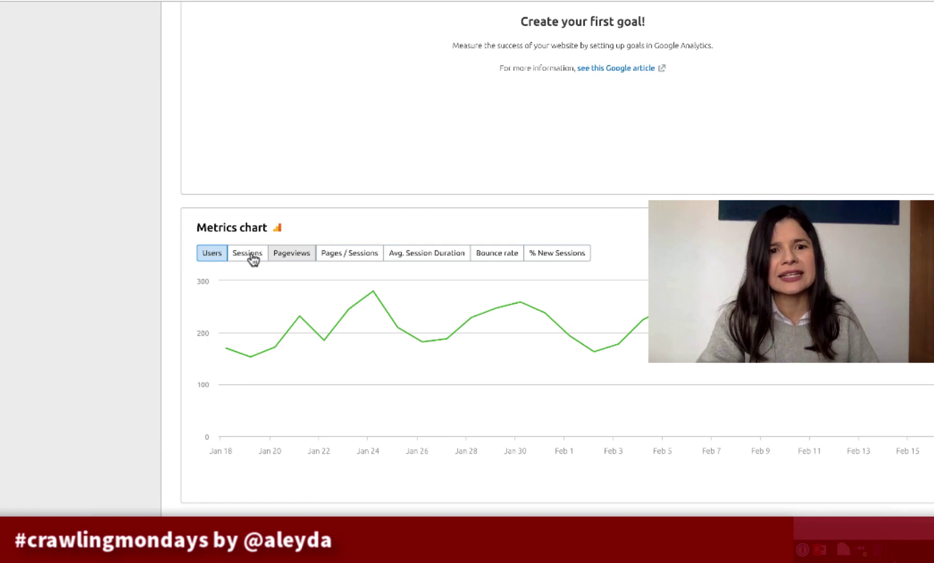
scroll(321, 348, "up", 1)
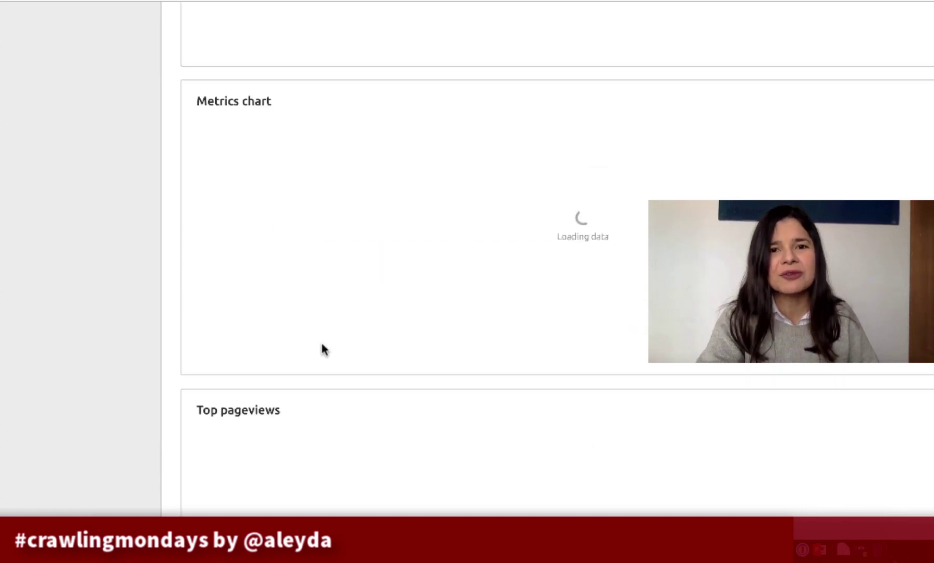
Review the SEMrush dashboard's metrics chart, top pageviews and widget suggestion area, and go back over its on-page recommendations and Search Console performance.
scroll(325, 381, "up", 8)
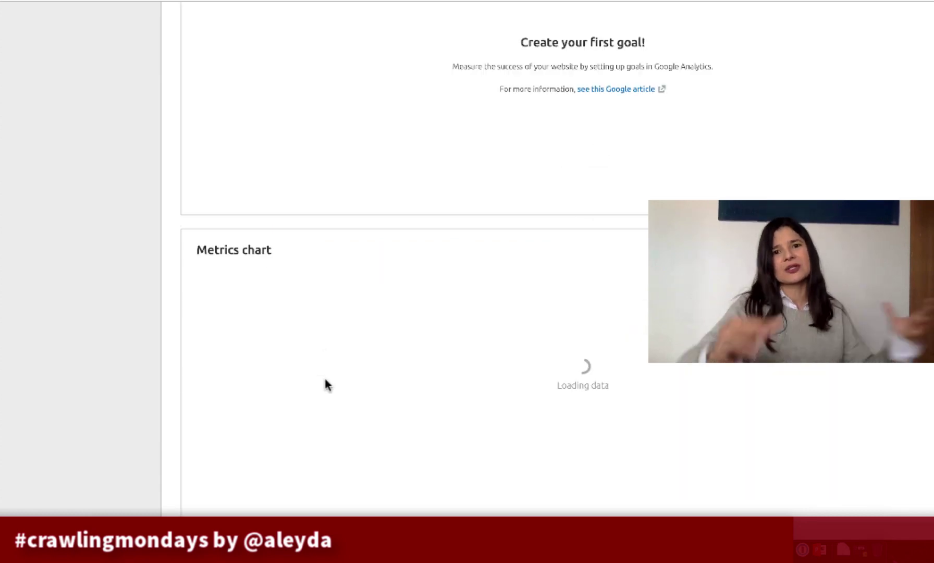
scroll(325, 384, "down", 10)
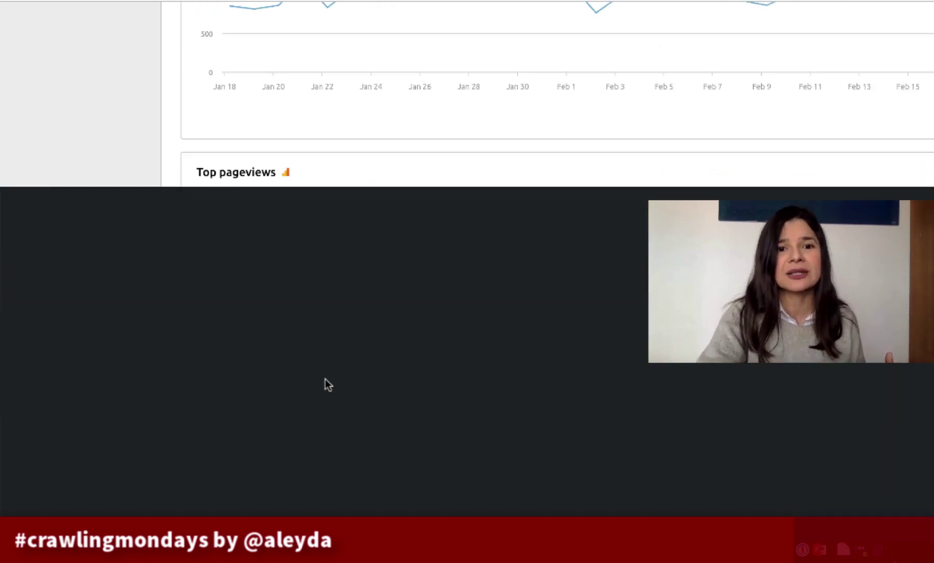
scroll(325, 385, "up", 1)
scroll(327, 385, "down", 3)
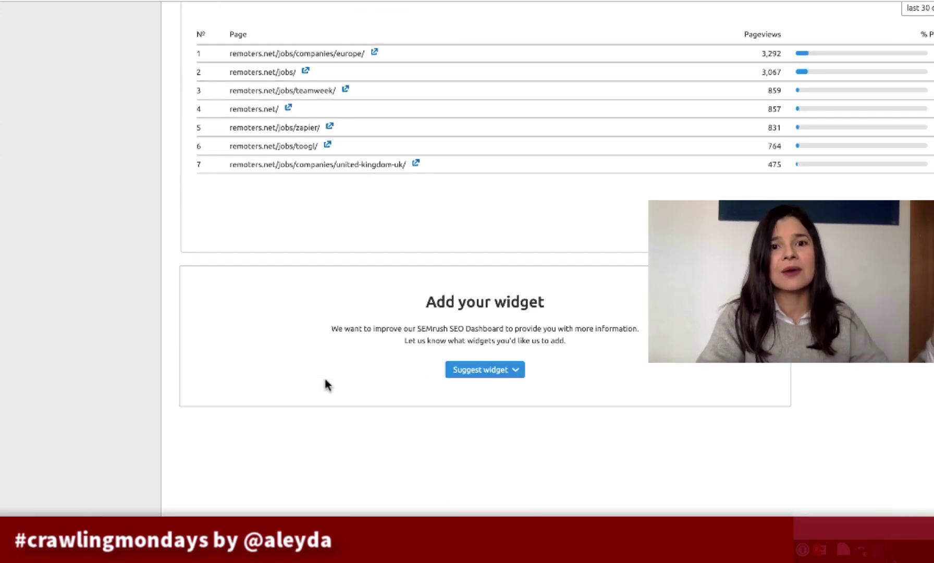
scroll(327, 385, "up", 2)
scroll(326, 385, "up", 15)
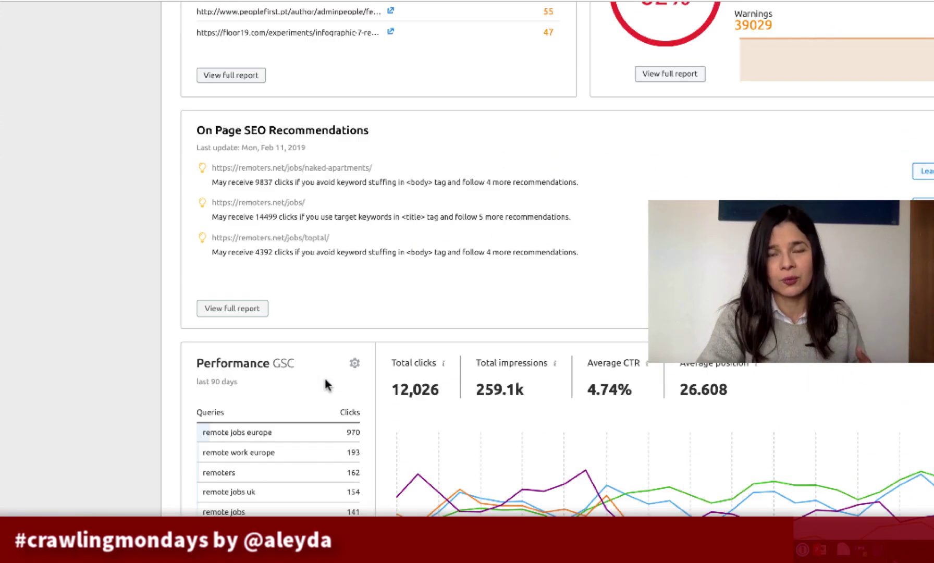
scroll(326, 384, "up", 12)
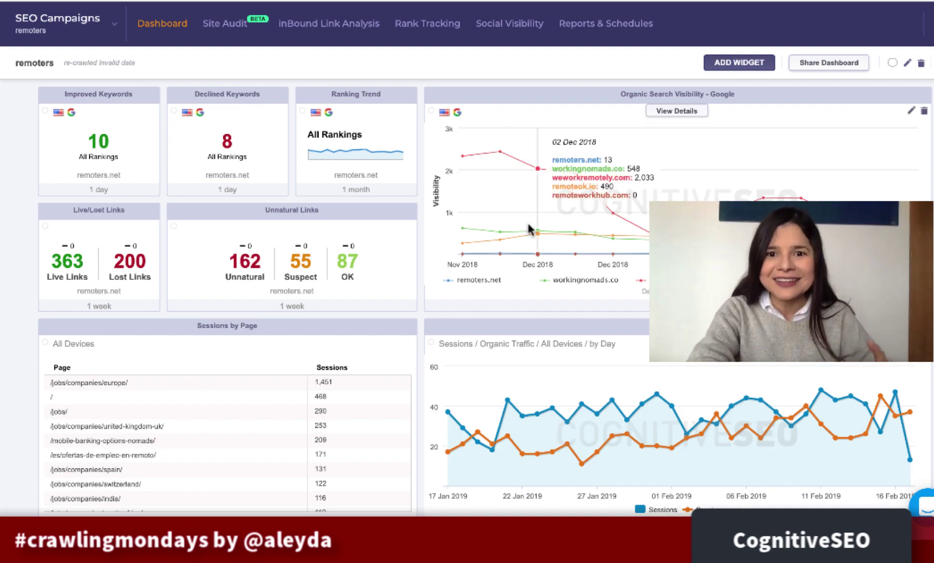
Examine the CognitiveSEO dashboard's ranking, search visibility, link and session widgets, and its improved and declined keywords lists.
scroll(527, 225, "down", 10)
scroll(529, 228, "up", 10)
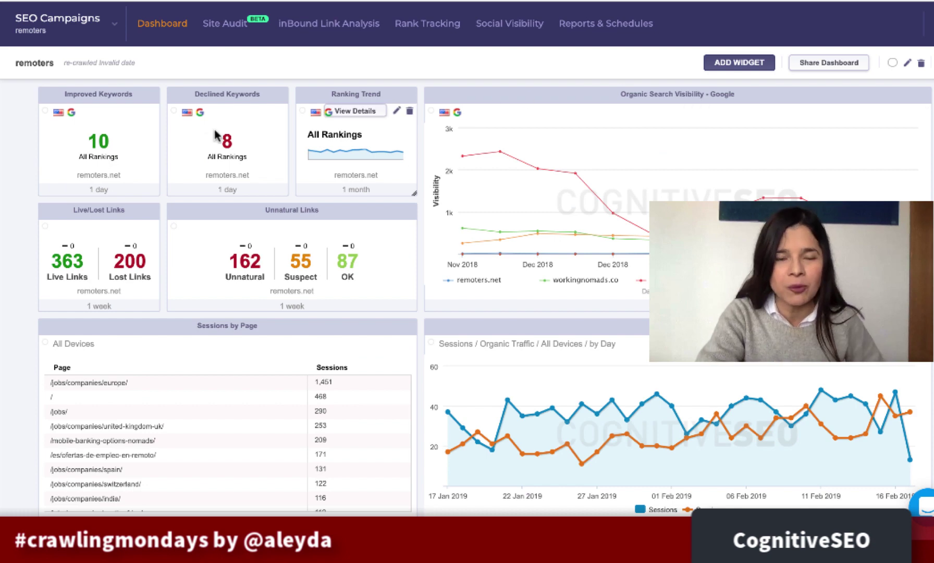
mouse_move(112, 131)
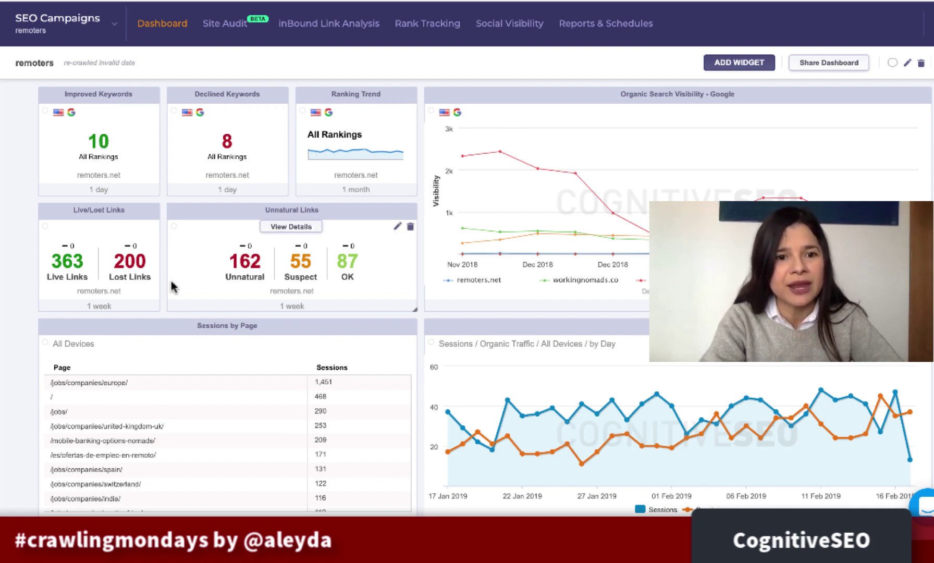
scroll(171, 280, "down", 2)
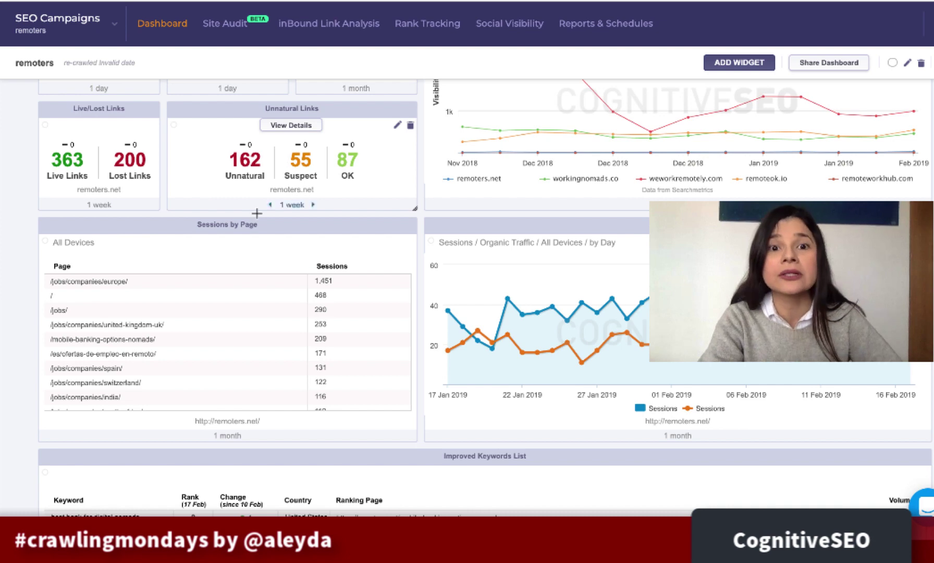
scroll(257, 213, "down", 1)
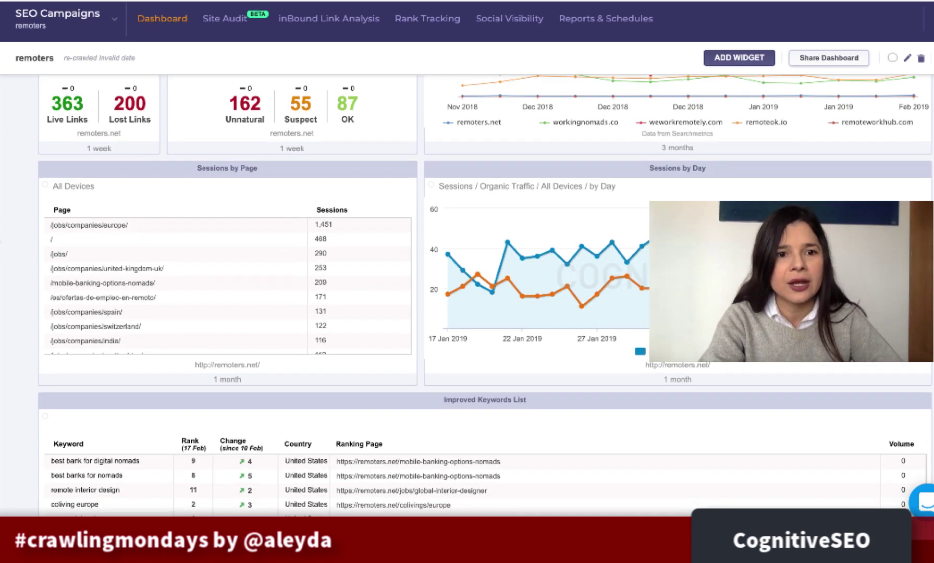
scroll(569, 170, "down", 1)
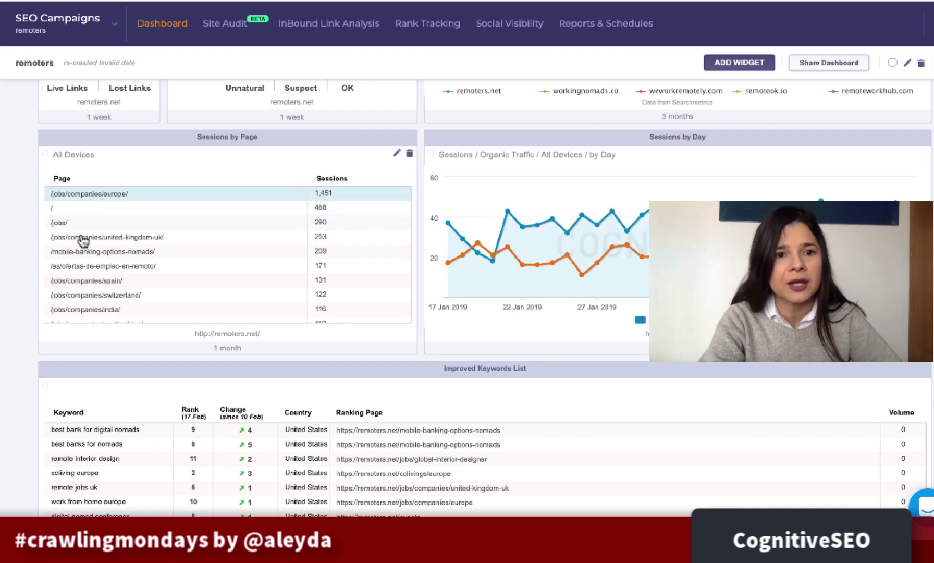
scroll(44, 339, "down", 5)
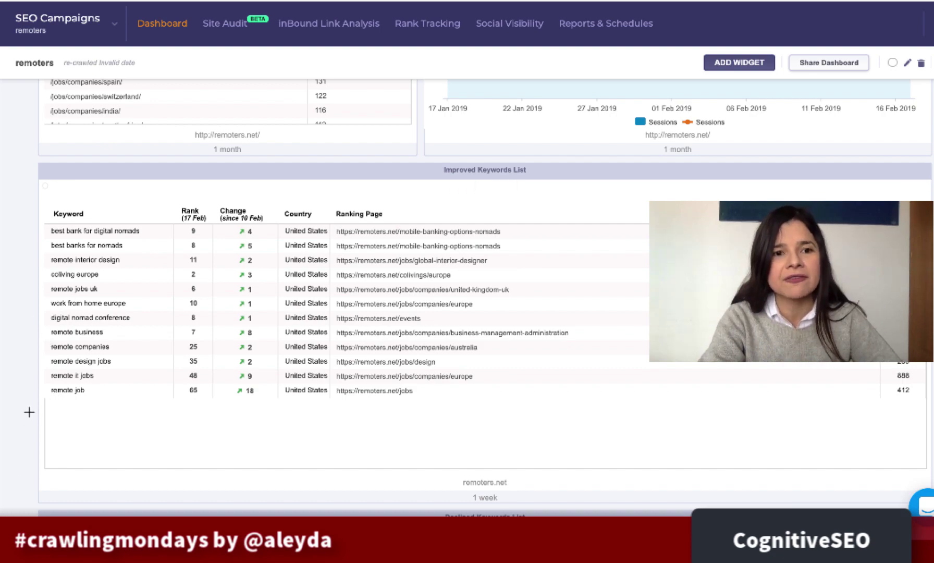
scroll(29, 412, "down", 10)
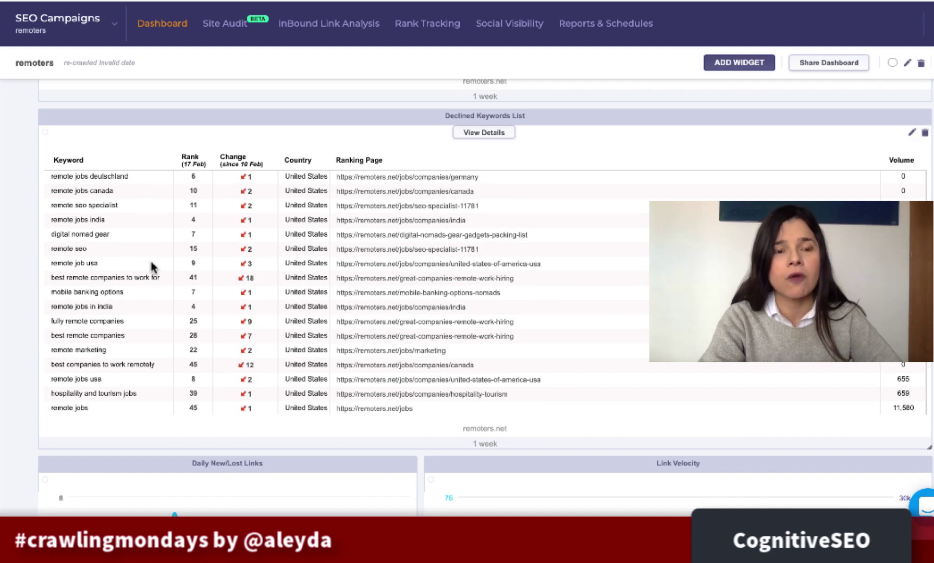
scroll(40, 256, "down", 2)
scroll(39, 256, "up", 13)
scroll(40, 258, "up", 6)
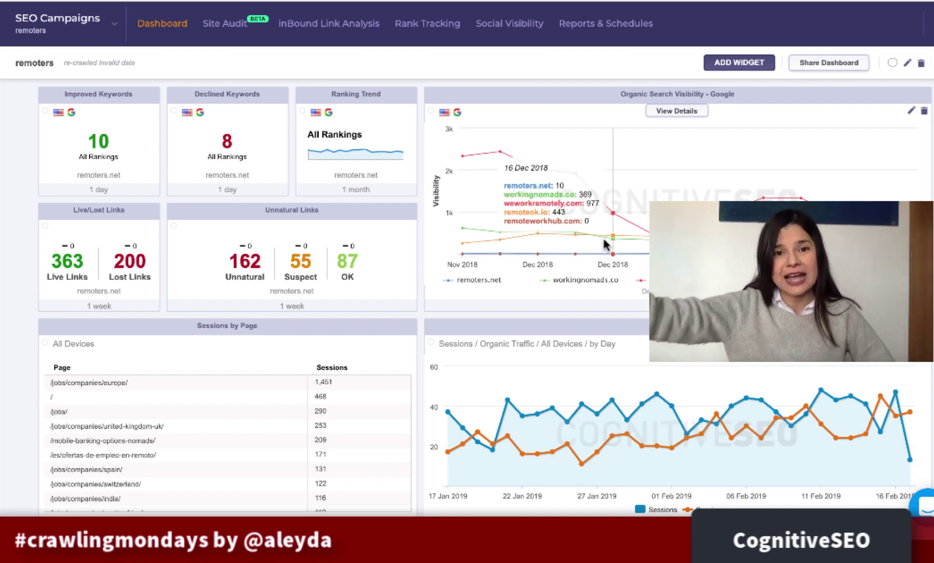
Review the daily new/lost links, link velocity, crawlability, thin content, redirects, broken pages and near duplicates widgets.
scroll(33, 325, "down", 10)
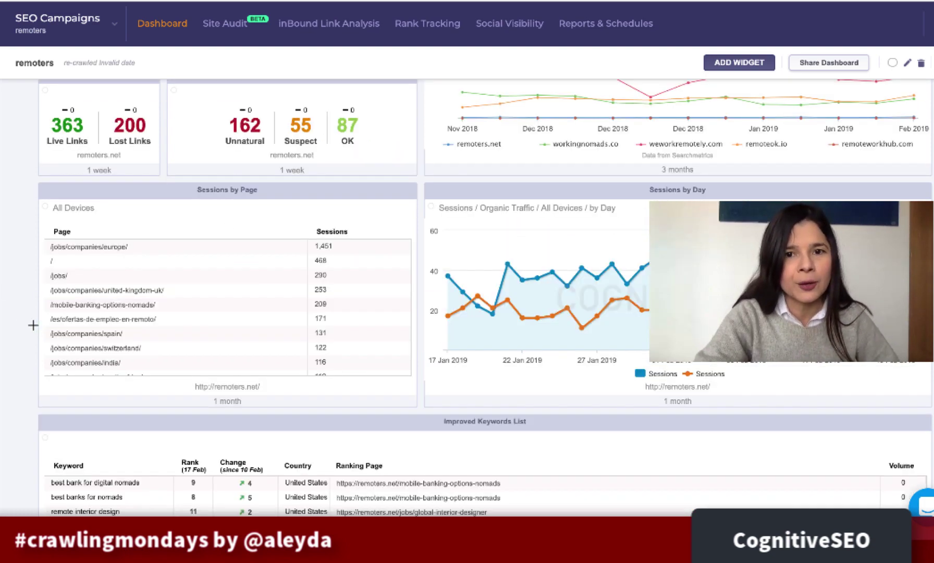
scroll(33, 325, "down", 3)
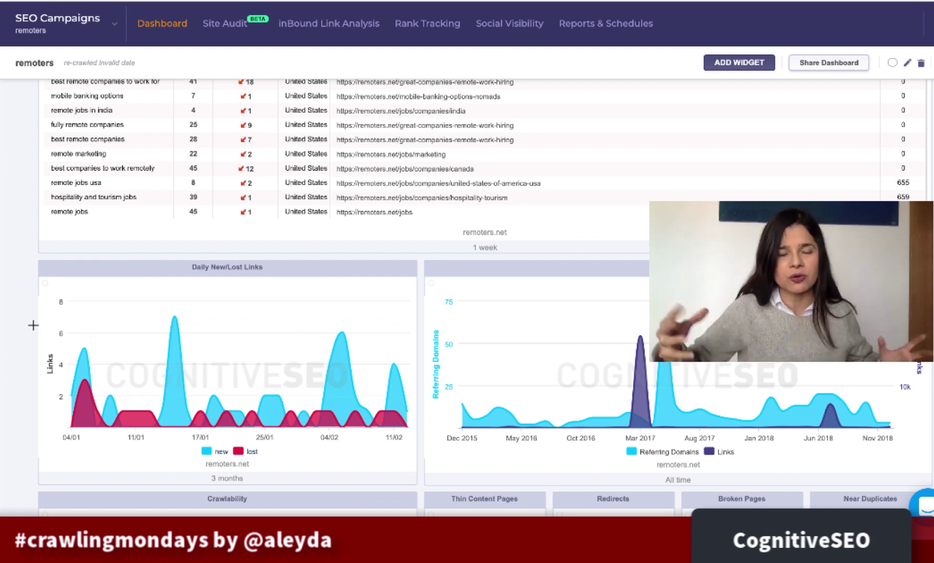
scroll(32, 325, "down", 4)
scroll(298, 306, "up", 3)
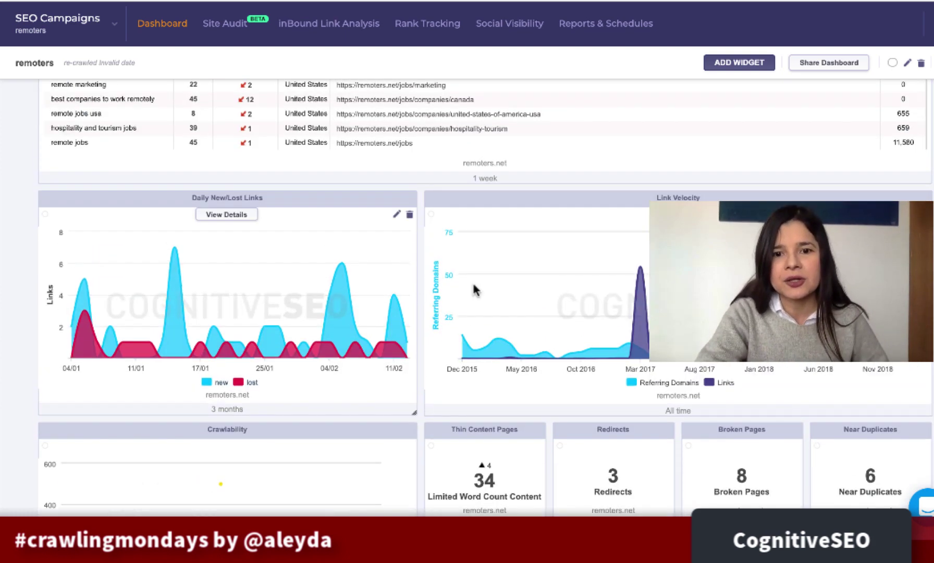
scroll(492, 474, "down", 2)
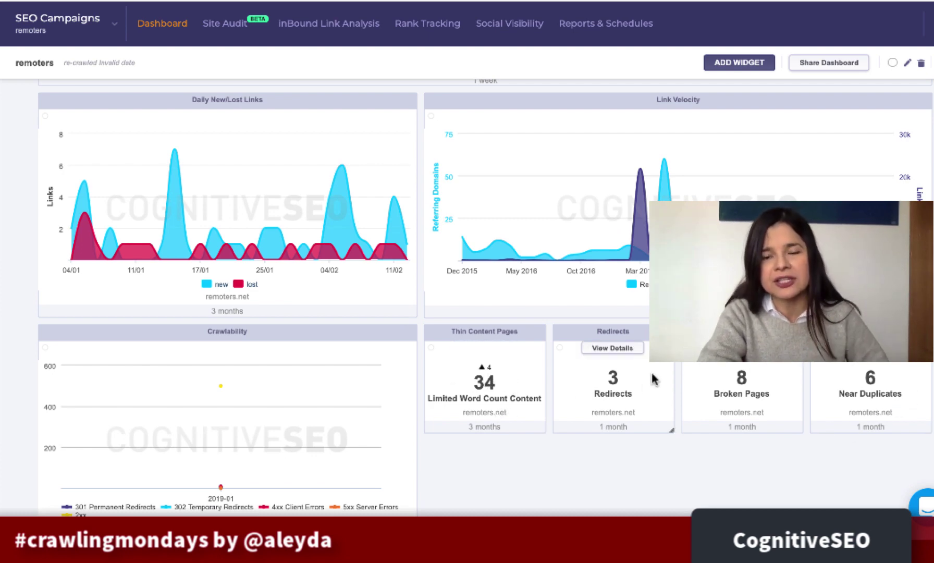
scroll(471, 319, "up", 5)
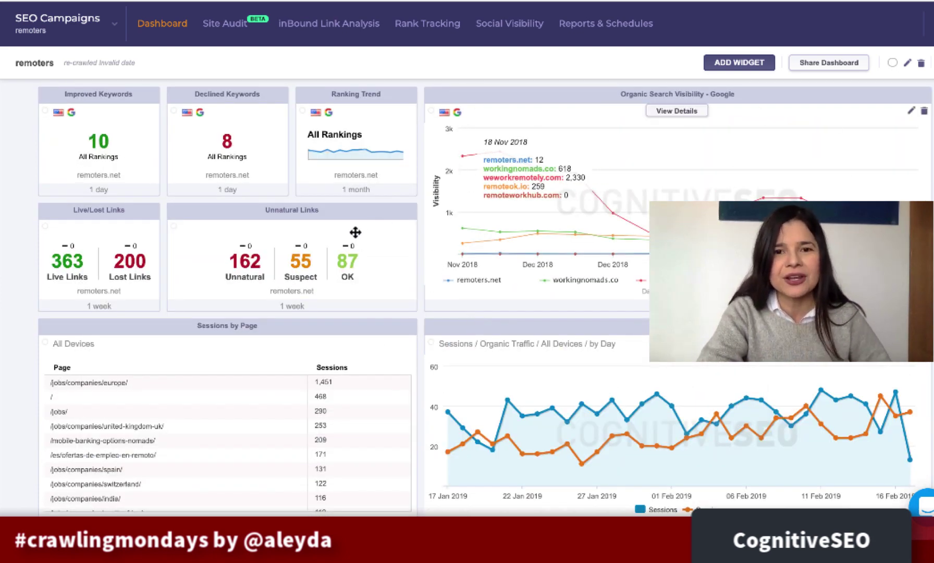
Move the Organic Search Visibility widget to the start of the dashboard and return it to its original place.
left_click_drag(354, 232, 116, 152)
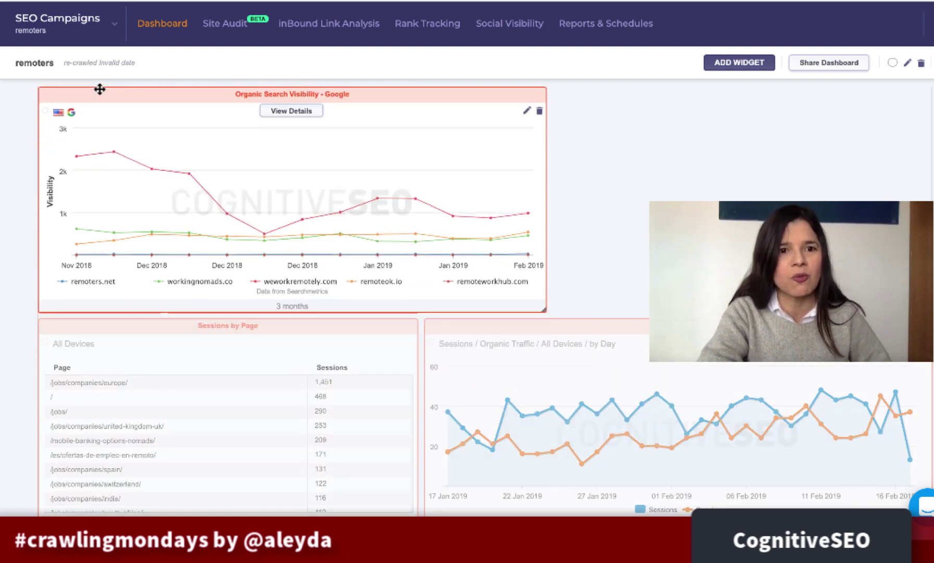
left_click_drag(100, 93, 582, 92)
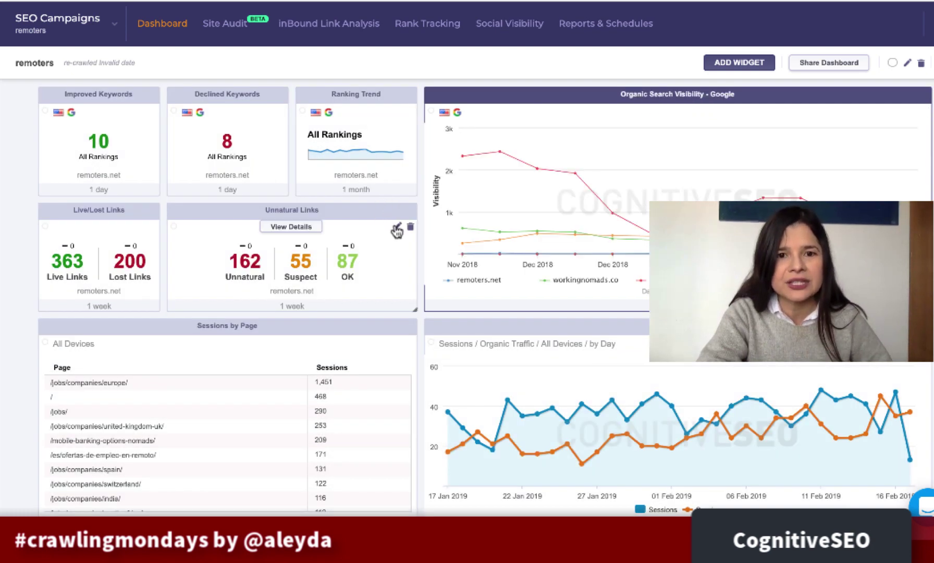
Inspect the Unnatural Links widget's label, reload time and website settings, and close them without saving.
left_click(396, 228)
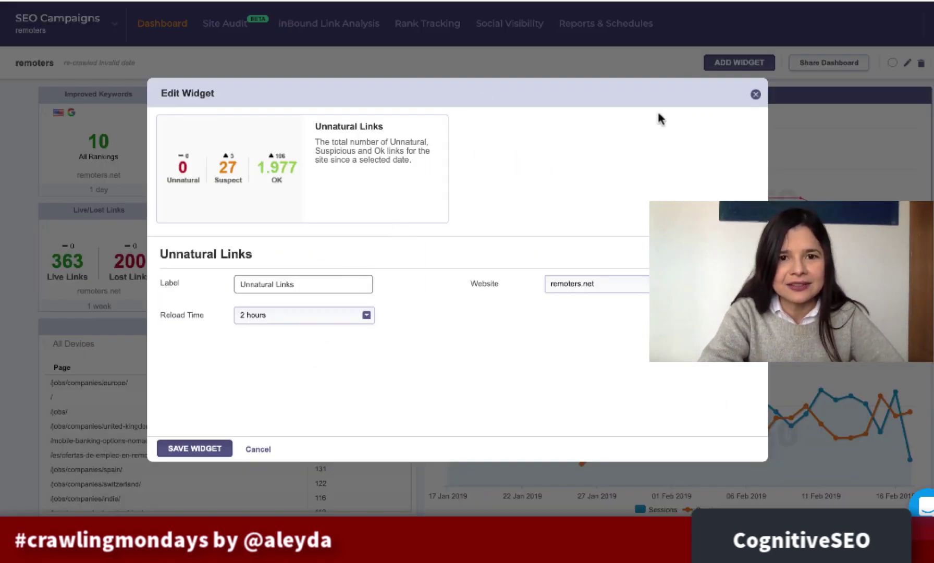
triple_click(315, 280)
left_click(409, 316)
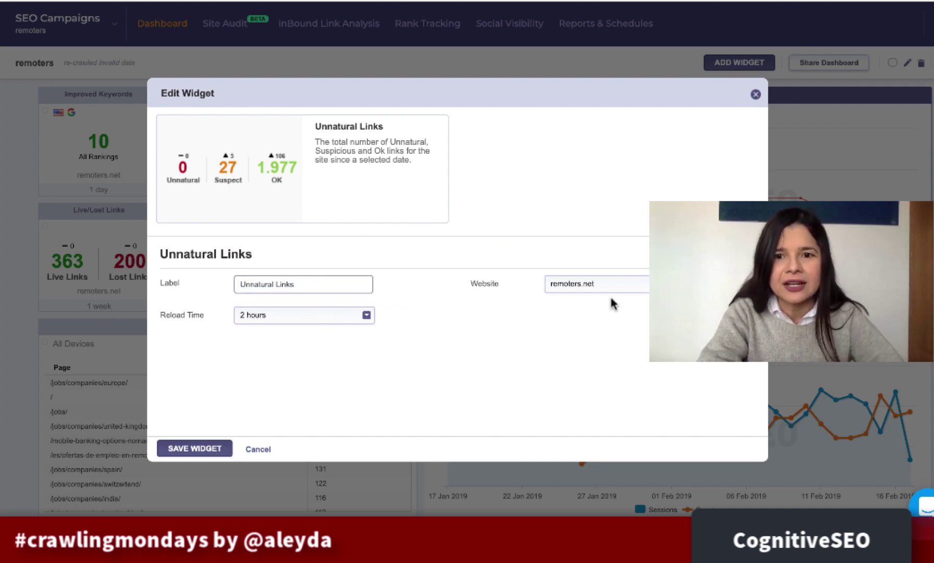
left_click(756, 93)
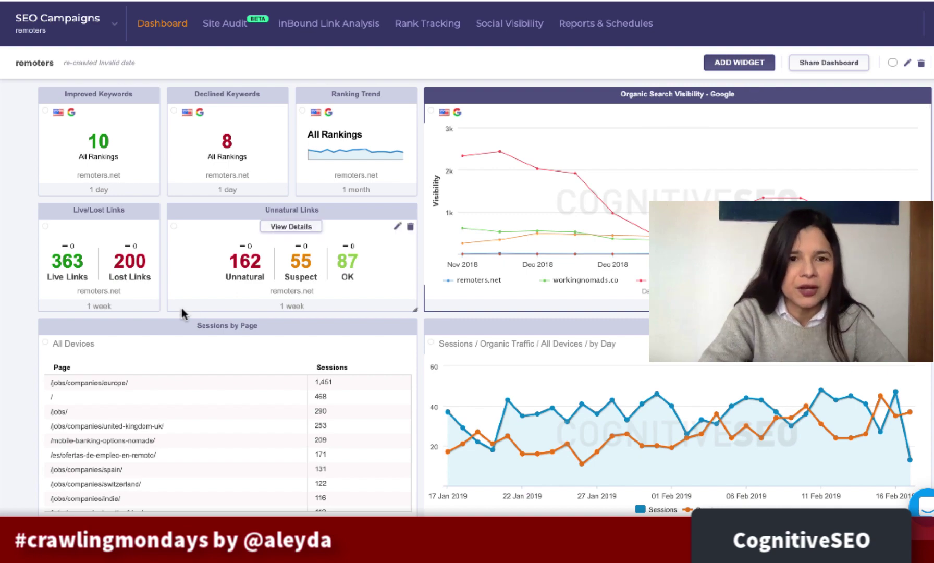
Inspect the Improved Keywords List widget's search engine, device, country, location and column settings, and close them without saving.
scroll(182, 307, "down", 10)
scroll(181, 308, "down", 1)
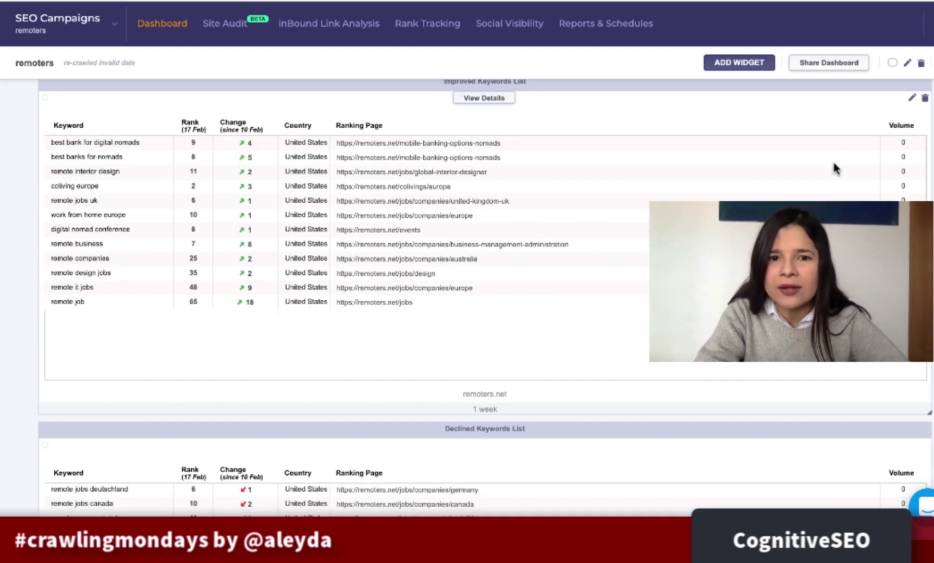
scroll(898, 154, "up", 5)
left_click(909, 186)
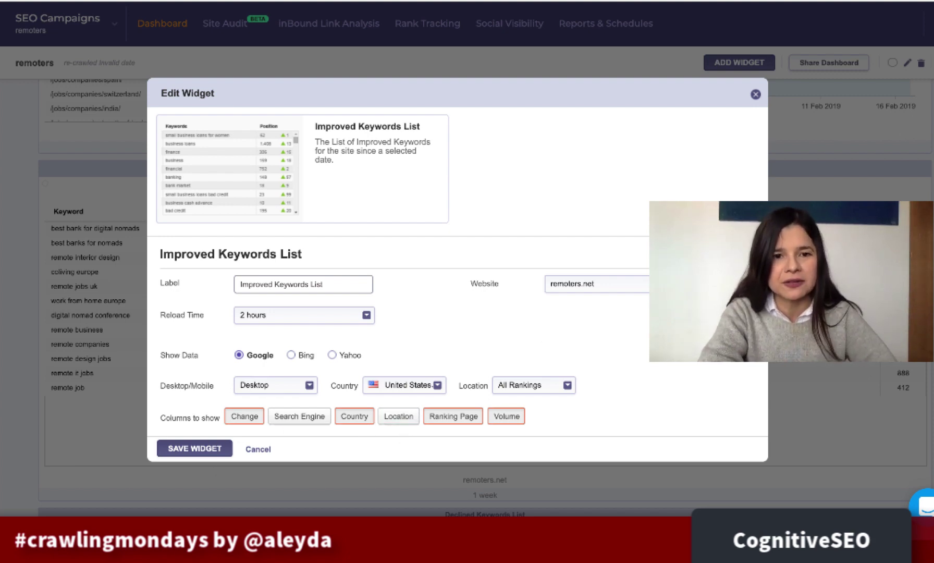
left_click(755, 94)
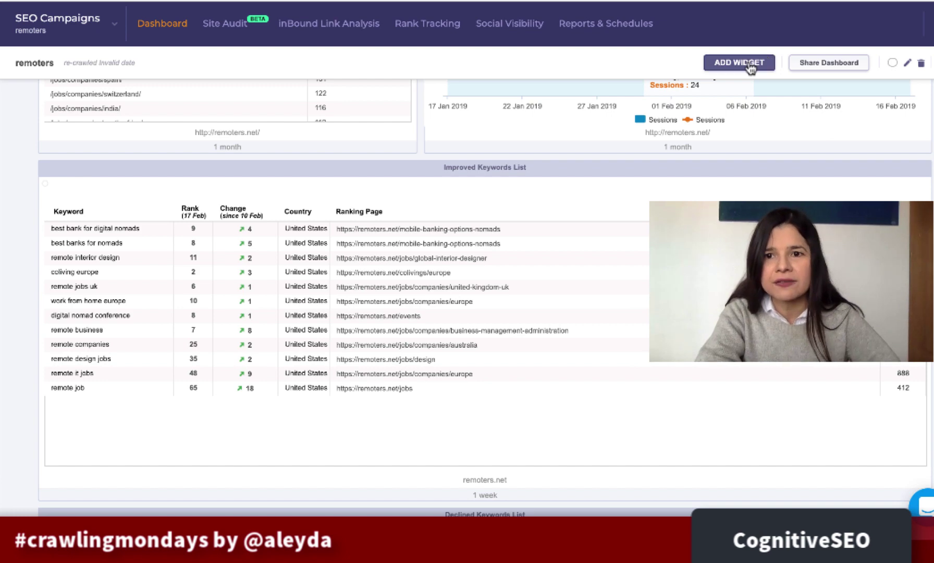
Browse the widgets available to add, from popular, inbound link analysis and rank tracking to custom and Google Analytics widgets.
left_click(750, 66)
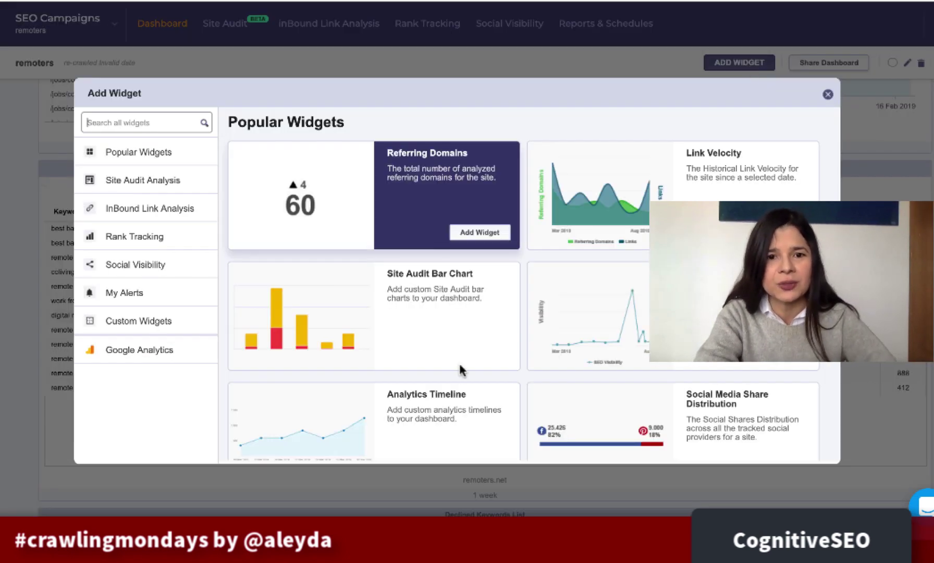
mouse_move(488, 346)
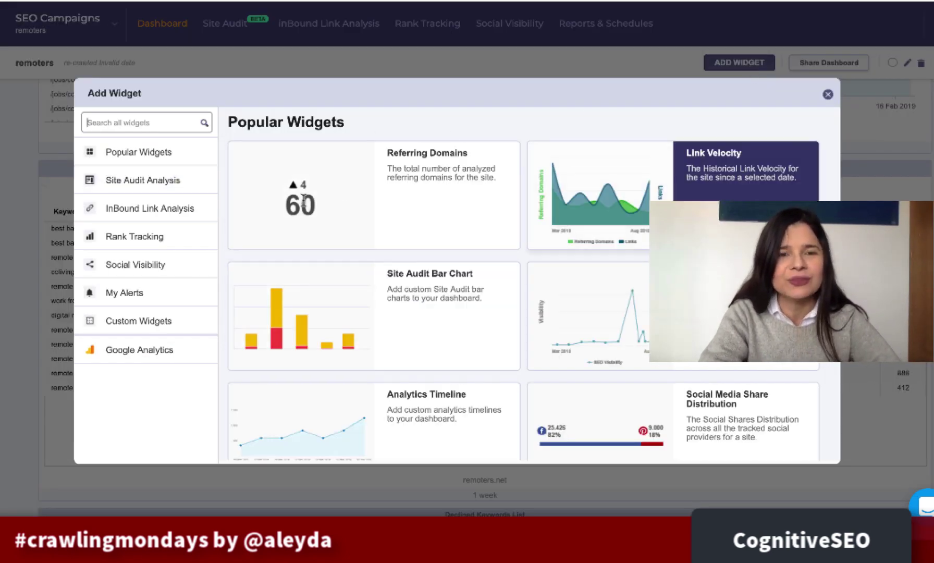
scroll(419, 275, "down", 10)
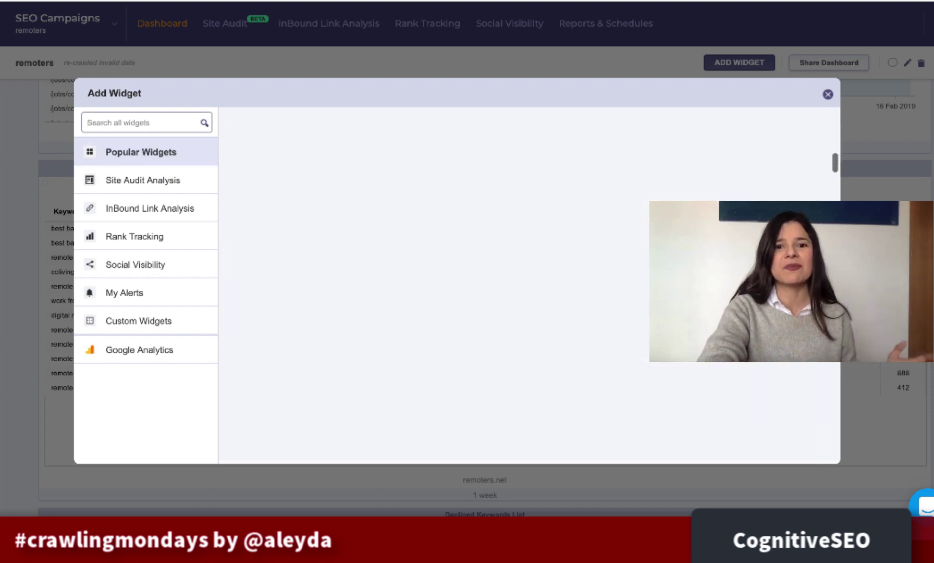
scroll(623, 284, "down", 10)
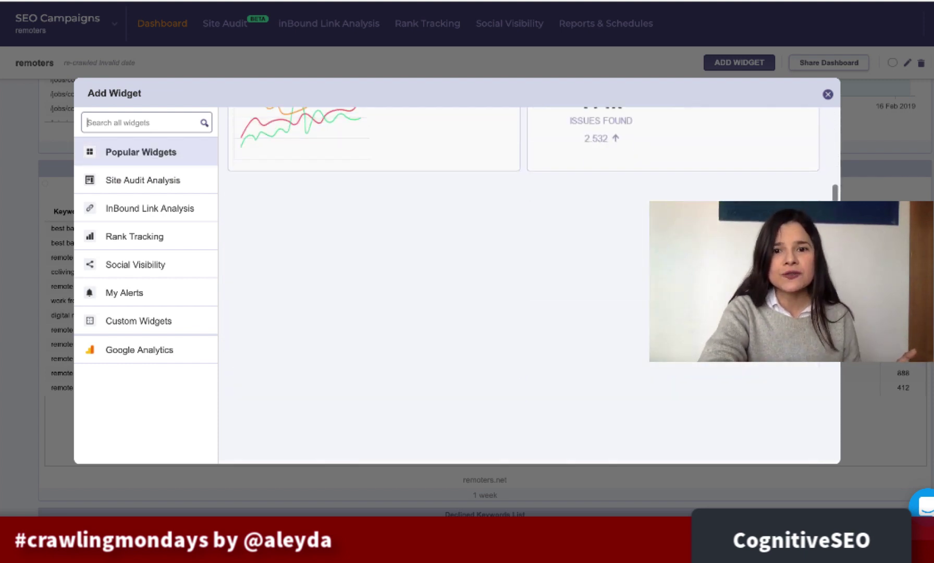
scroll(623, 283, "down", 10)
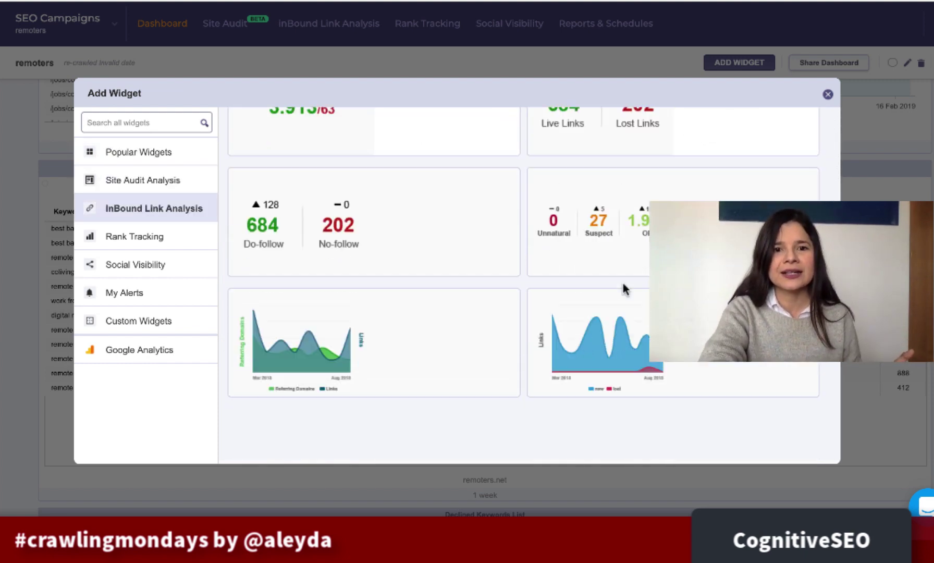
scroll(613, 359, "down", 10)
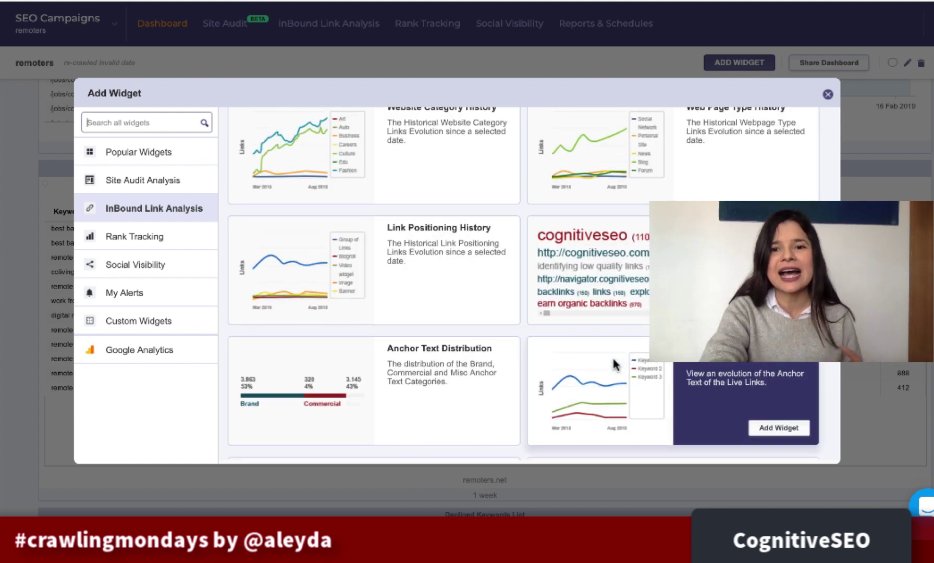
scroll(613, 357, "down", 3)
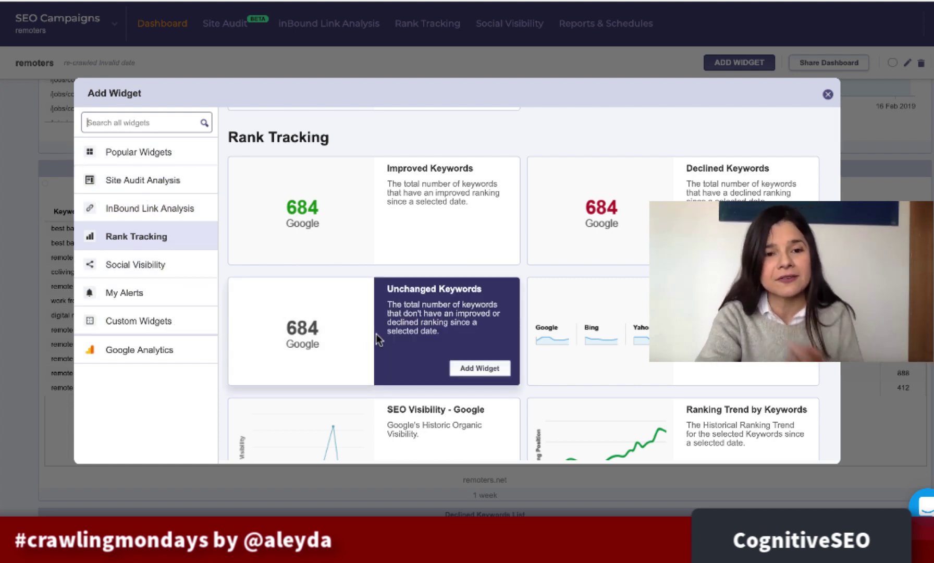
left_click(159, 322)
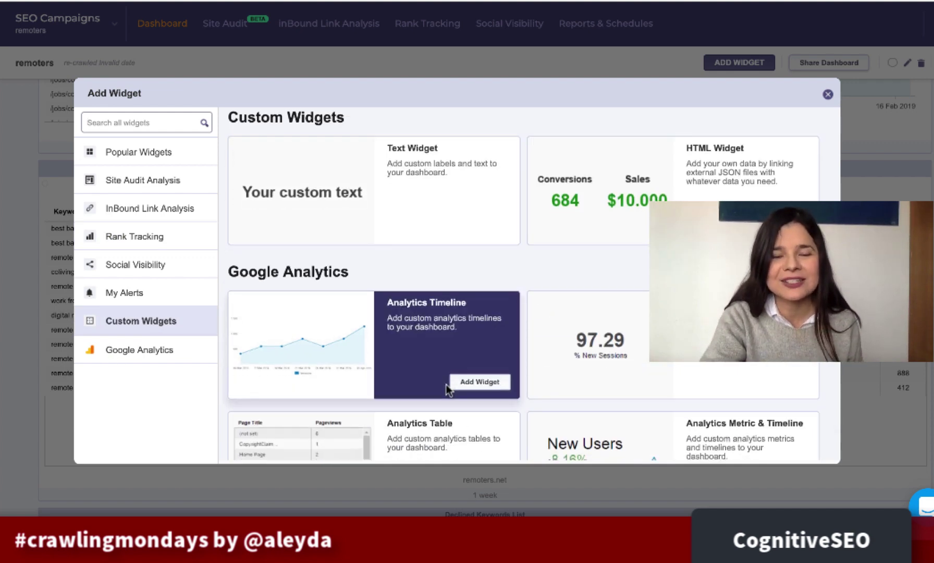
scroll(447, 388, "down", 4)
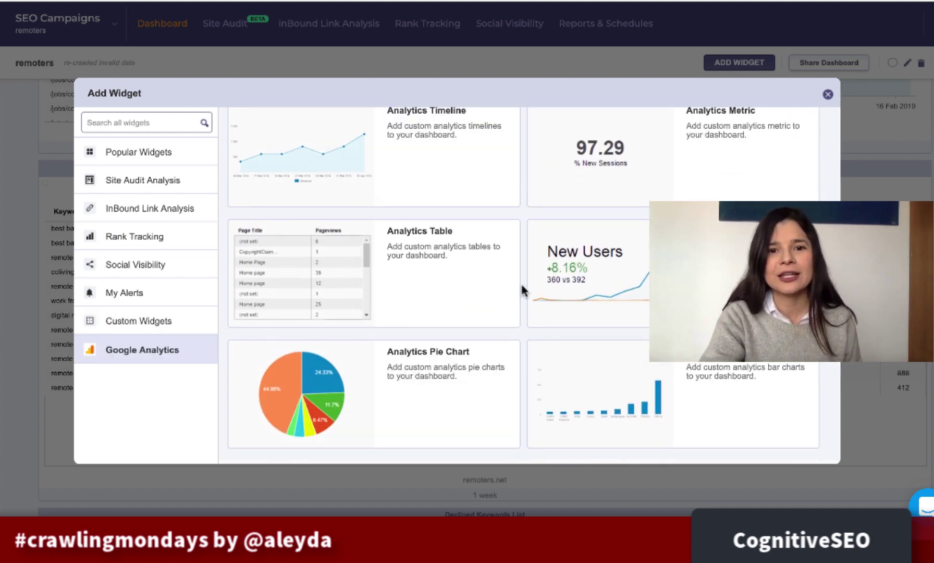
Look back through the alert, social visibility, inbound link and popular widgets, close the widget selection without adding any, and return to the dashboard's beginning.
scroll(520, 284, "up", 10)
scroll(455, 280, "up", 5)
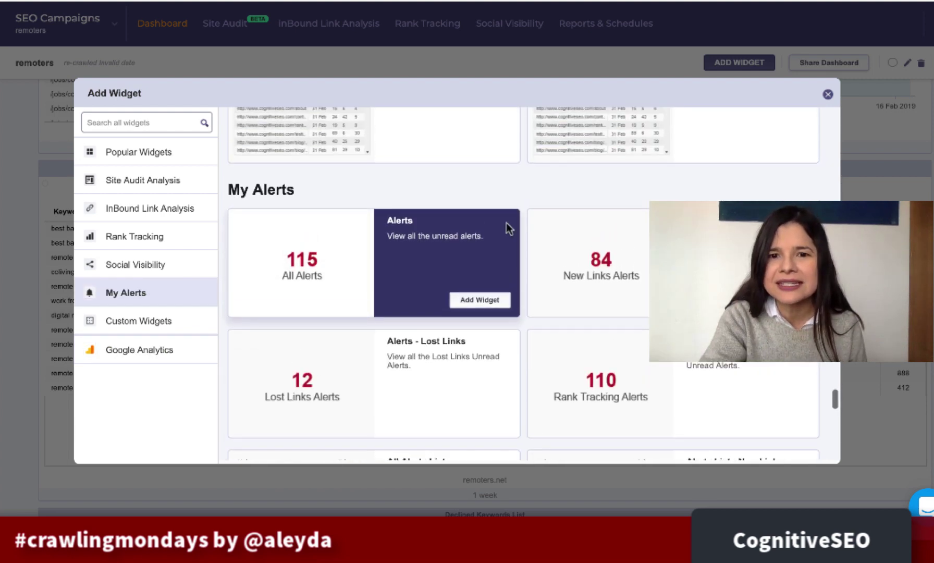
scroll(507, 222, "up", 5)
scroll(506, 224, "up", 8)
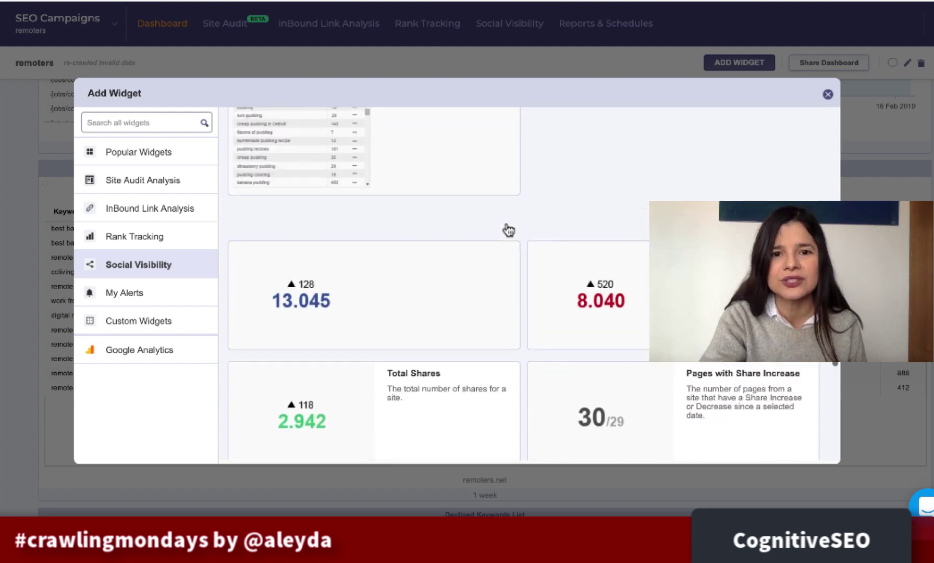
scroll(506, 228, "up", 10)
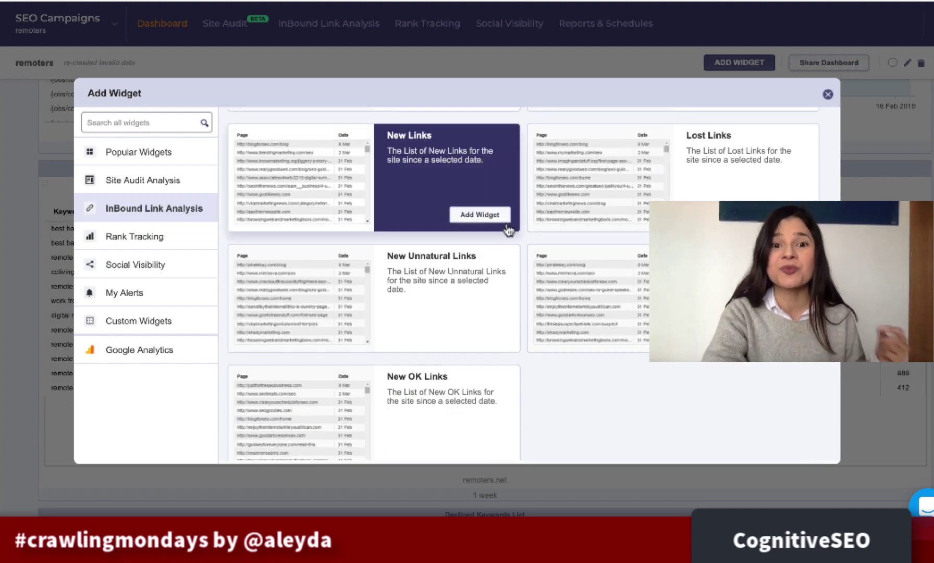
scroll(506, 227, "up", 5)
scroll(694, 191, "up", 10)
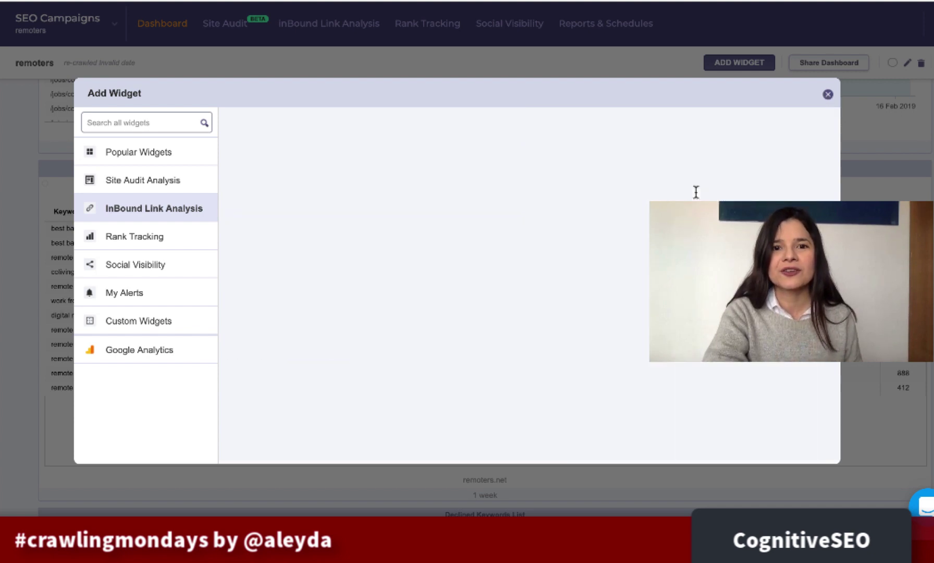
scroll(695, 229, "up", 5)
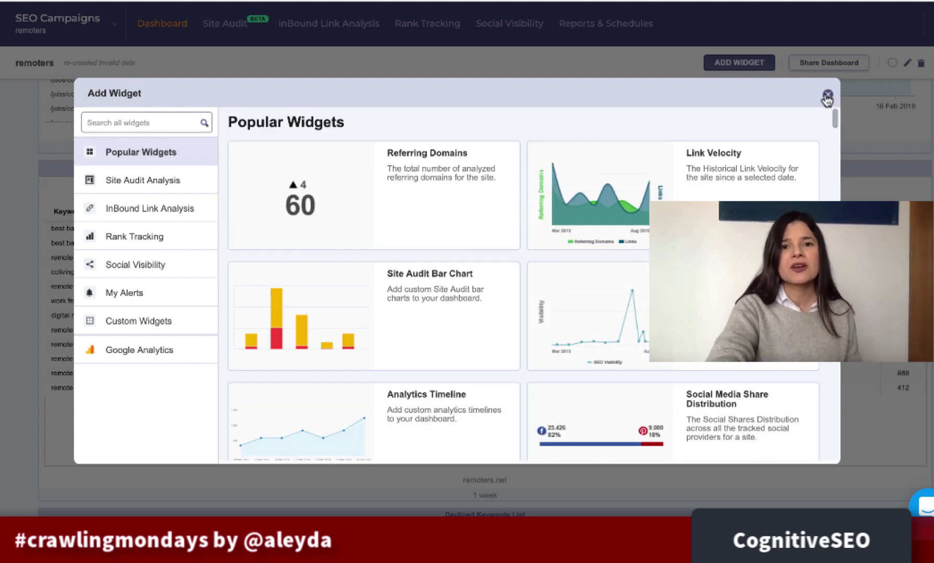
left_click(826, 96)
scroll(504, 442, "up", 10)
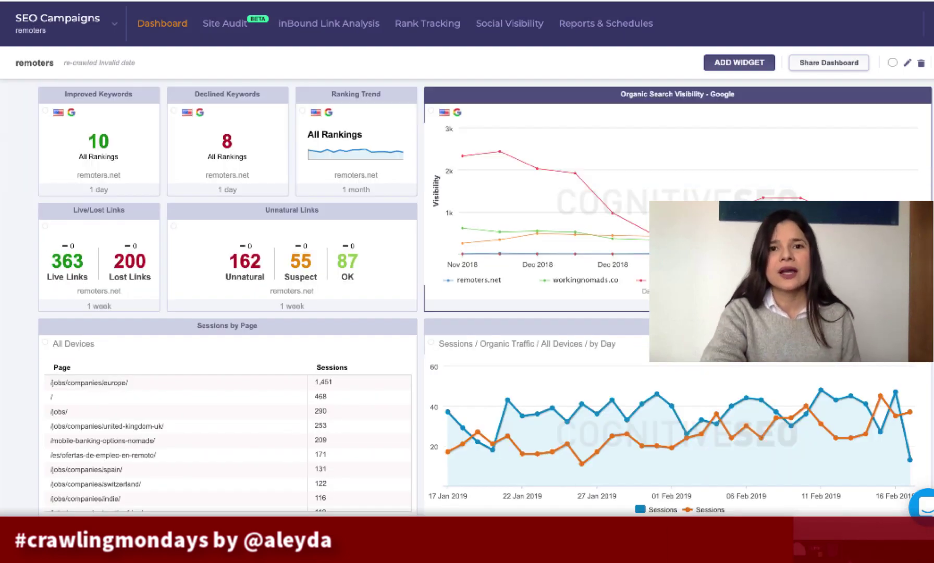